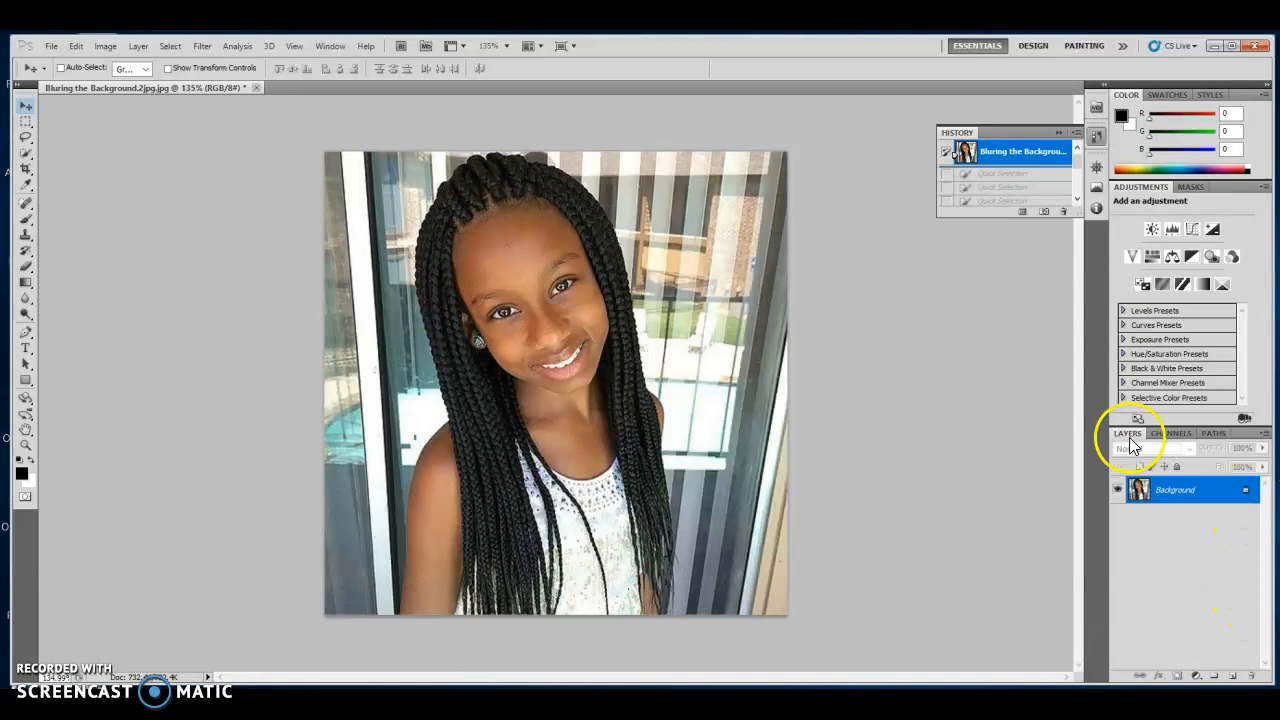
Drag the Background layer's lock to the trash so the photo becomes the editable Layer 0.
{"action": "left_click", "coordinate": [331, 46]}
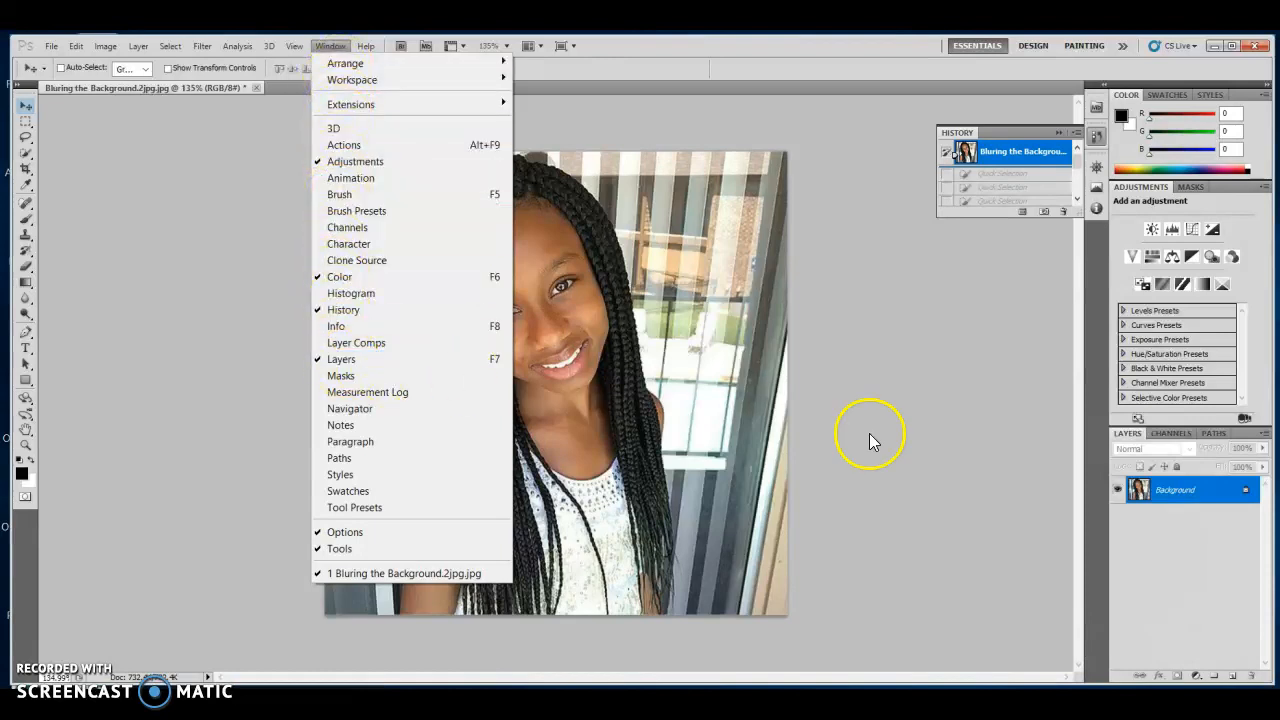
{"action": "left_click", "coordinate": [1246, 496]}
{"action": "left_click_drag", "start_coordinate": [1246, 496], "coordinate": [1252, 677]}
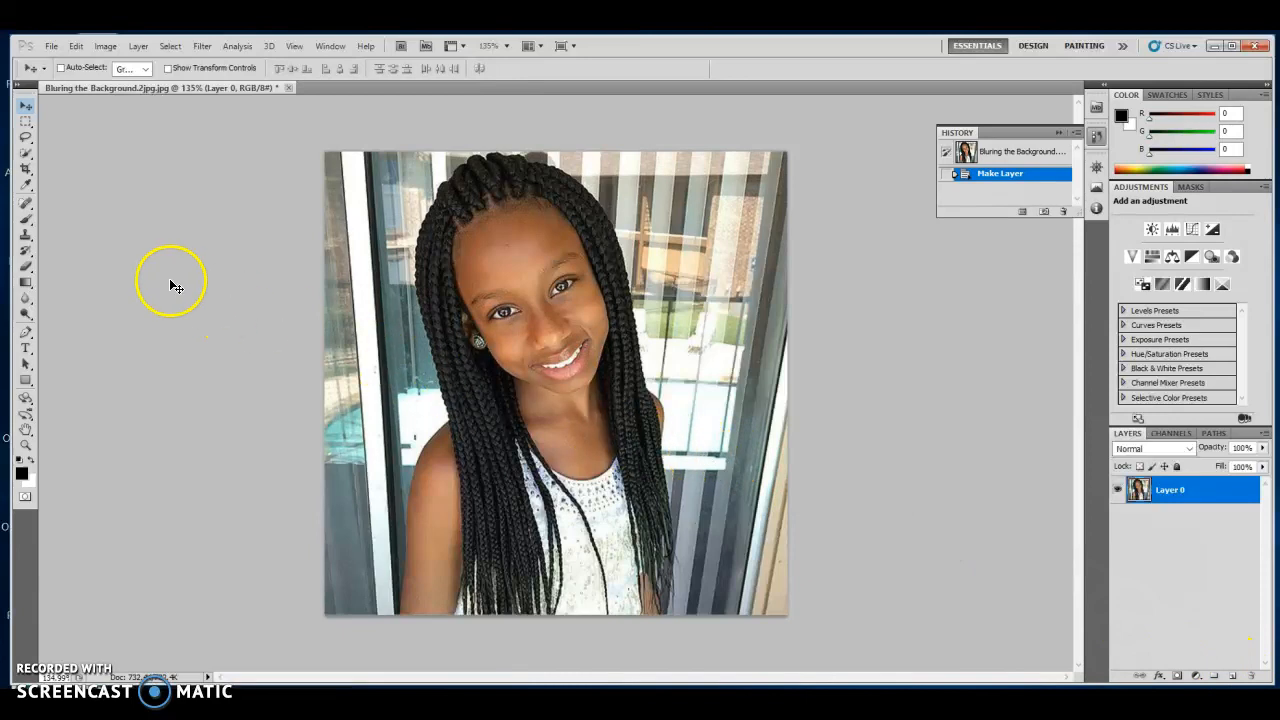
Show the Navigator panel, zoom the photo to about 201%, and bring up the Quick Selection Tool.
{"action": "left_click", "coordinate": [330, 46]}
{"action": "left_click", "coordinate": [360, 407]}
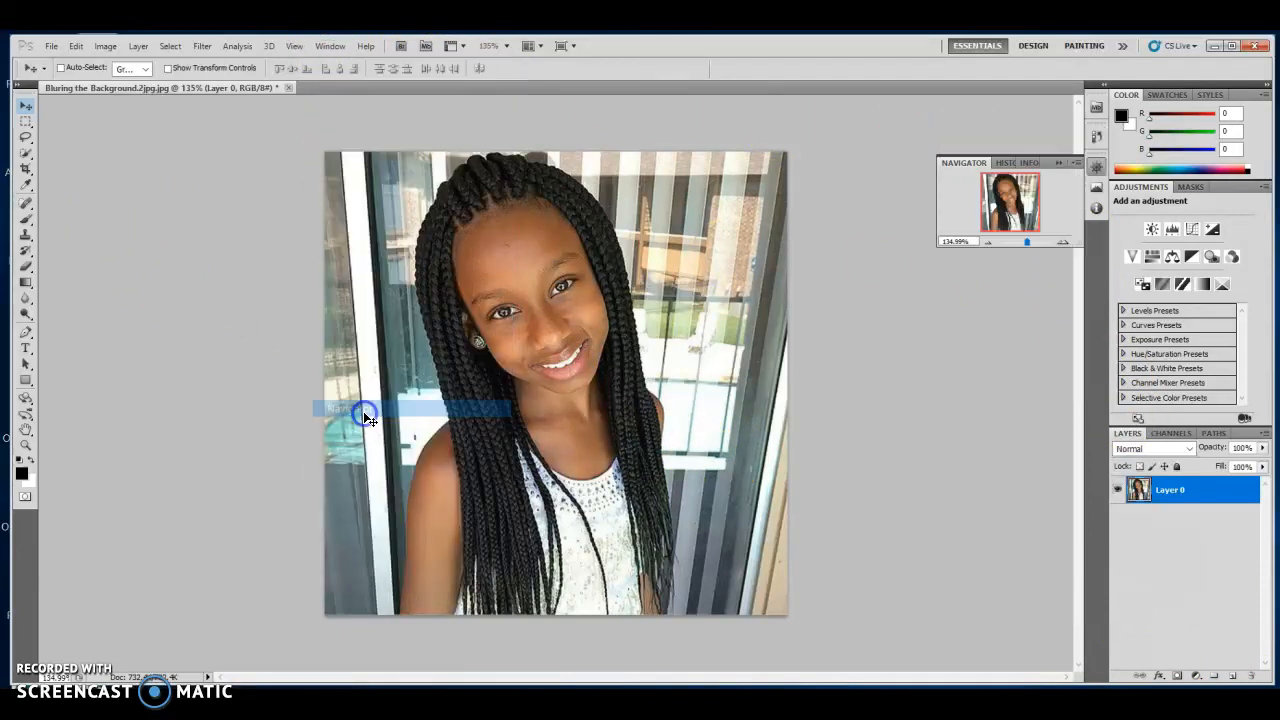
{"action": "left_click_drag", "start_coordinate": [1028, 242], "coordinate": [1031, 243]}
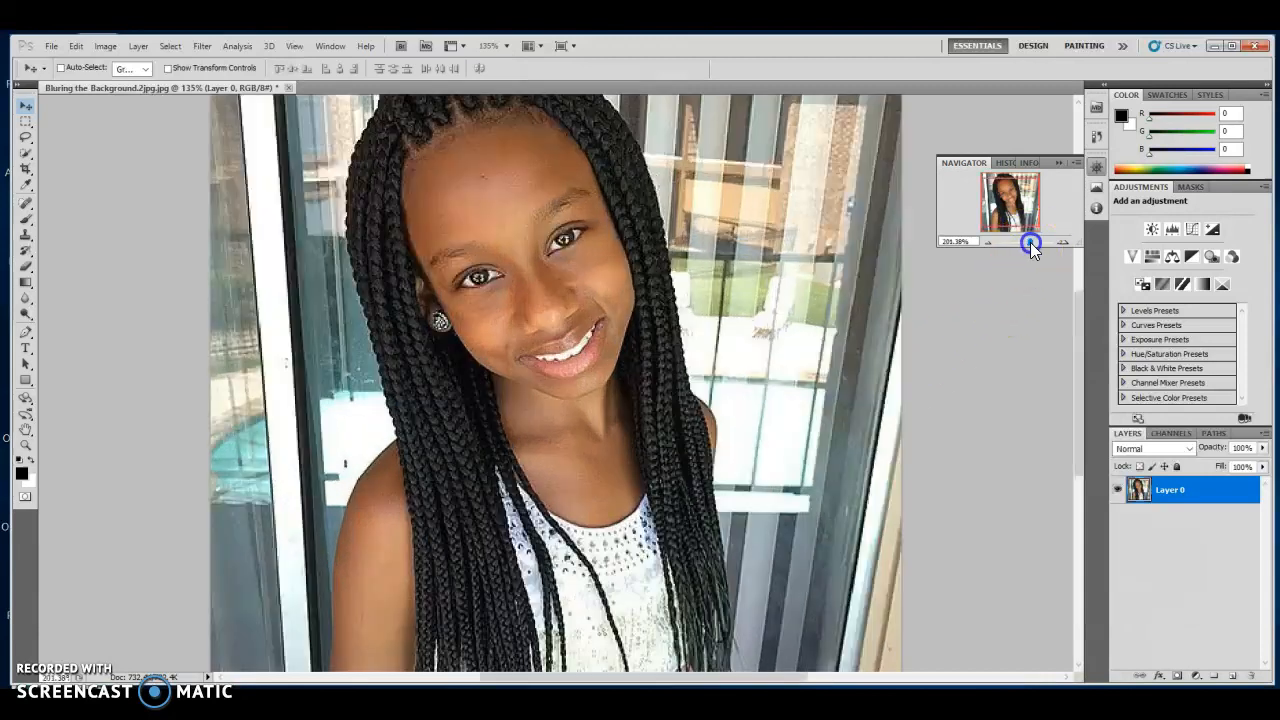
{"action": "scroll", "coordinate": [634, 326], "scroll_direction": "up", "scroll_amount": 4}
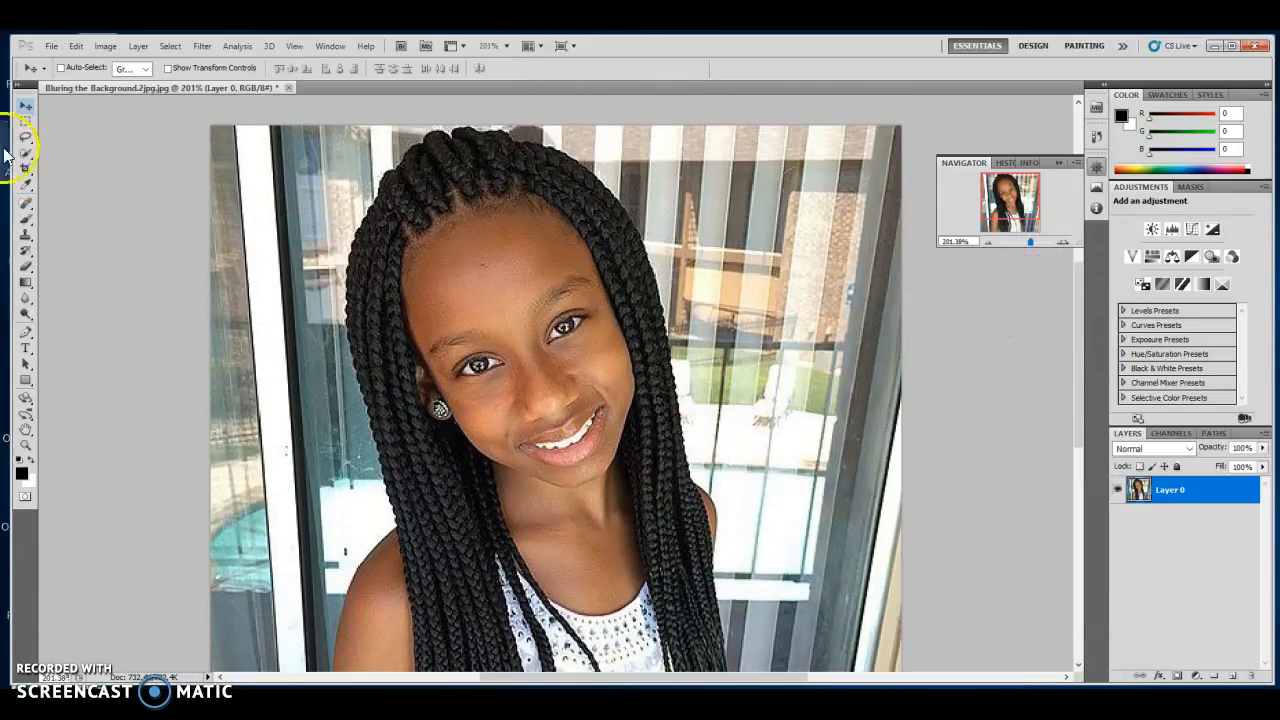
{"action": "left_click", "coordinate": [26, 153]}
{"action": "right_click", "coordinate": [26, 153]}
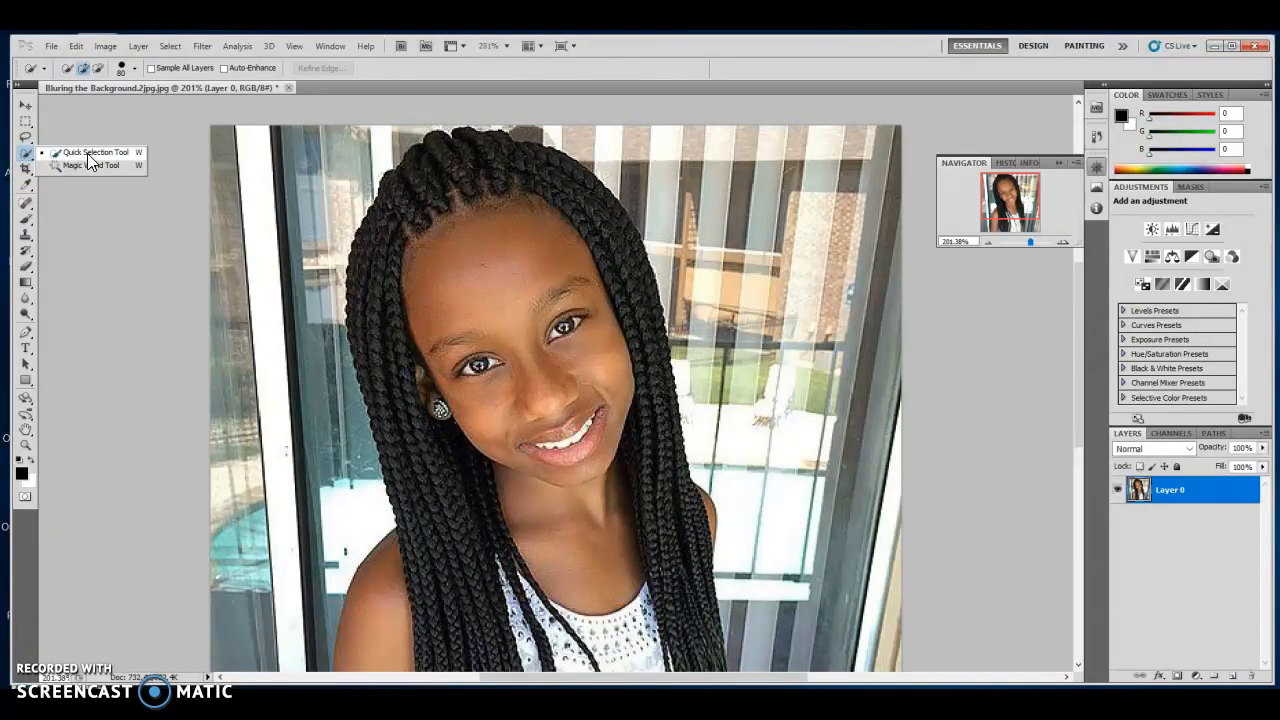
Switch to the Quick Selection Tool and select the hair from the top of the head down to the eye.
{"action": "left_click", "coordinate": [90, 155]}
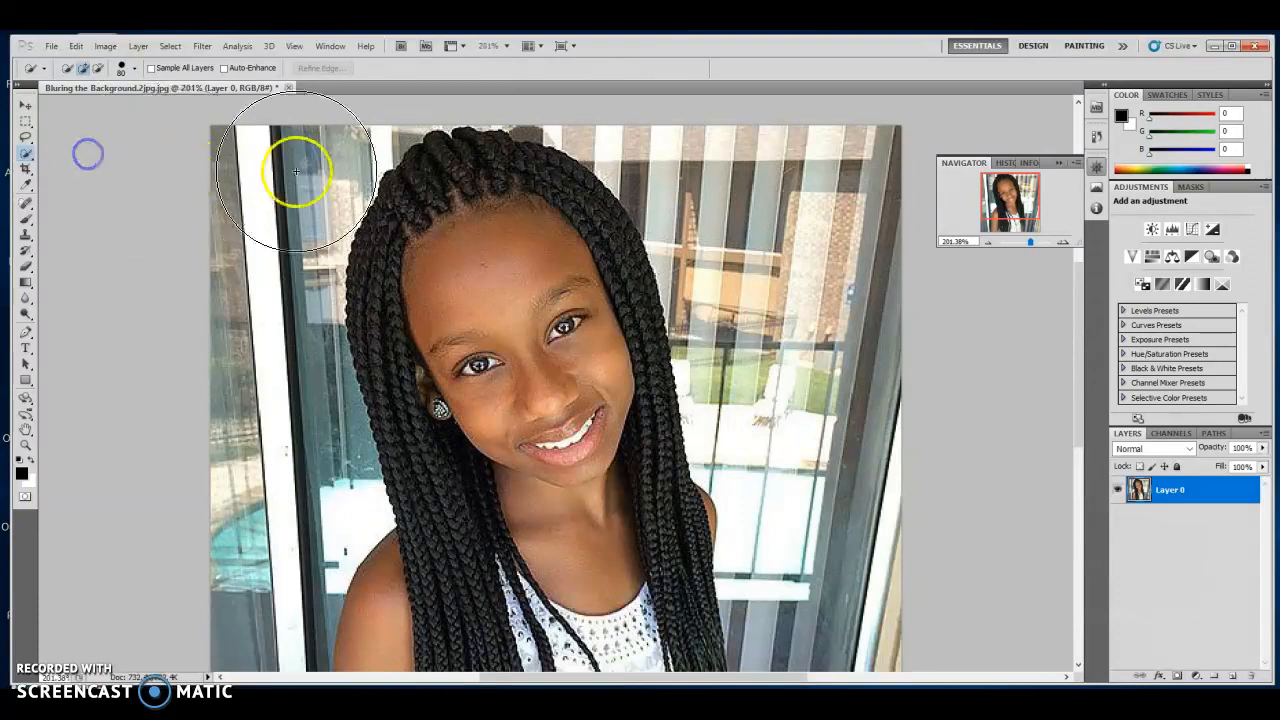
{"action": "left_click", "coordinate": [460, 205]}
{"action": "mouse_move", "coordinate": [449, 193]}
{"action": "left_mouse_down"}
{"action": "mouse_move", "coordinate": [414, 252]}
{"action": "mouse_move", "coordinate": [411, 334]}
{"action": "mouse_move", "coordinate": [440, 400]}
{"action": "mouse_move", "coordinate": [434, 429]}
{"action": "mouse_move", "coordinate": [460, 523]}
{"action": "mouse_move", "coordinate": [646, 429]}
{"action": "mouse_move", "coordinate": [600, 277]}
{"action": "mouse_move", "coordinate": [612, 313]}
{"action": "left_mouse_up"}
With a 50 brush, add the braids across to the left shoulder, then enlarge the brush to 90 and add the face.
{"action": "key", "text": "bracketleft"}
{"action": "key", "text": "bracketleft"}
{"action": "key", "text": "bracketleft"}
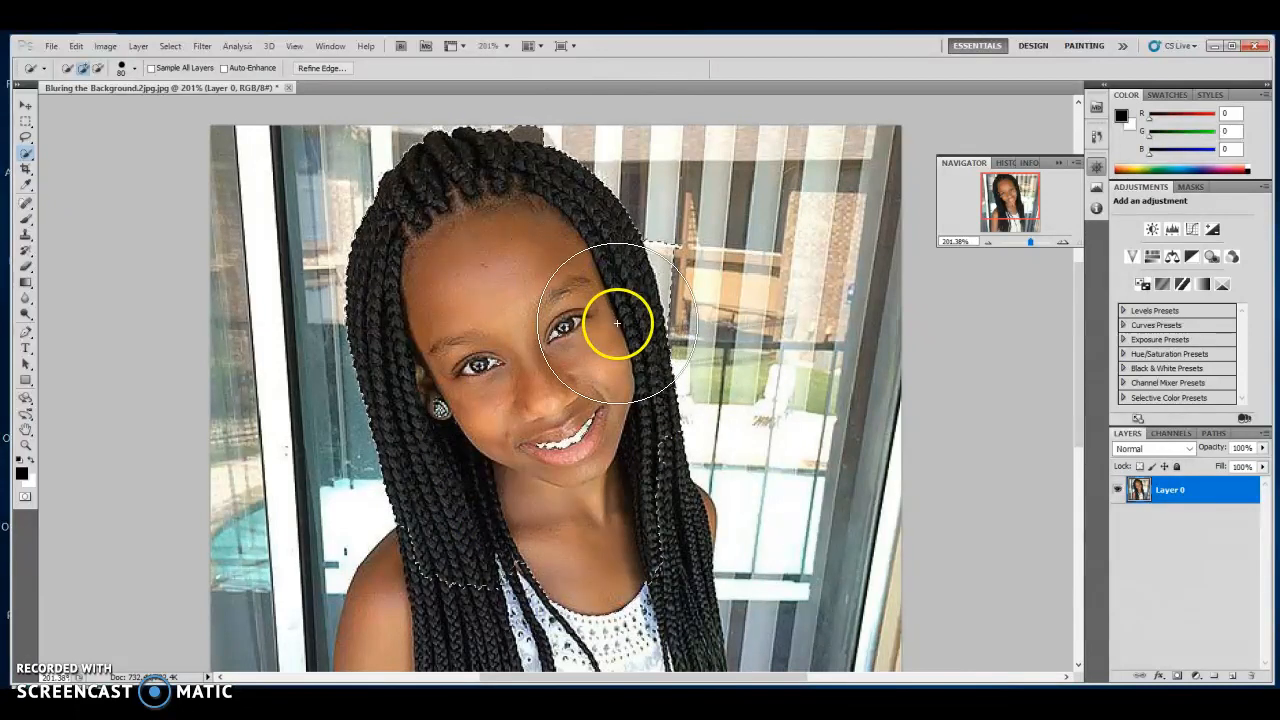
{"action": "left_click", "coordinate": [668, 562]}
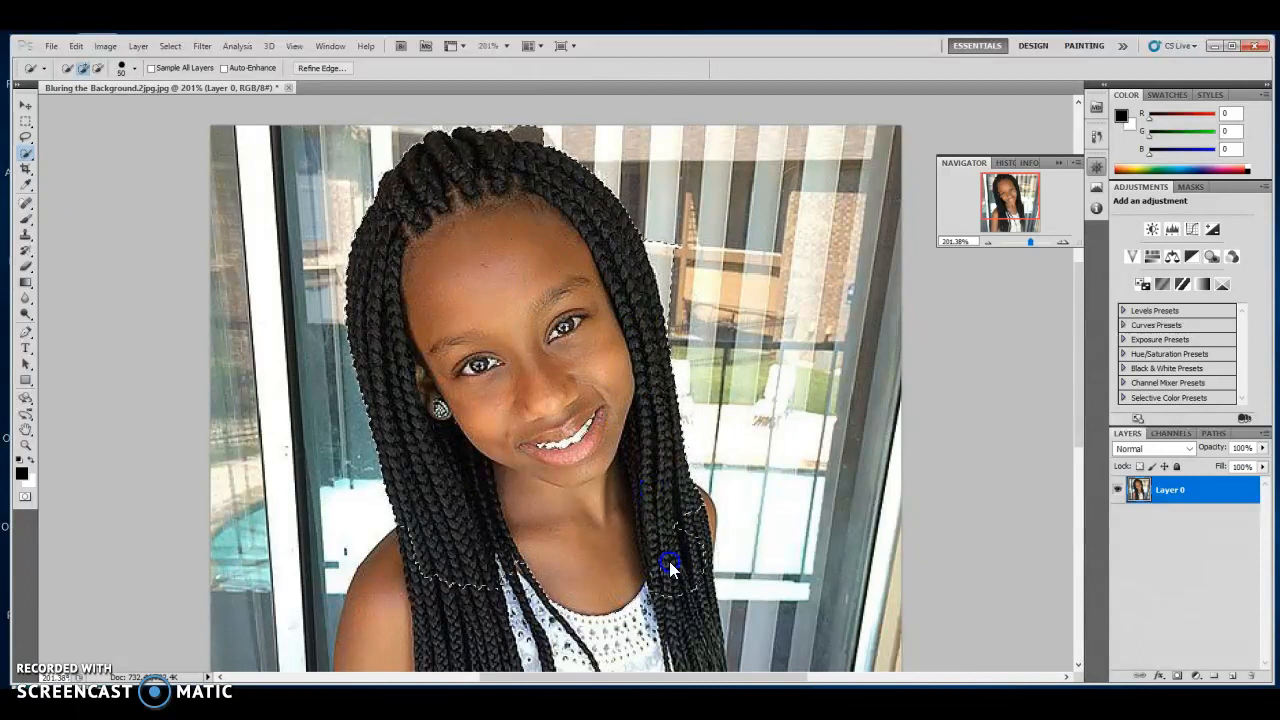
{"action": "scroll", "coordinate": [666, 546], "scroll_direction": "down", "scroll_amount": 5}
{"action": "left_click", "coordinate": [679, 467]}
{"action": "scroll", "coordinate": [675, 460], "scroll_direction": "down", "scroll_amount": 5}
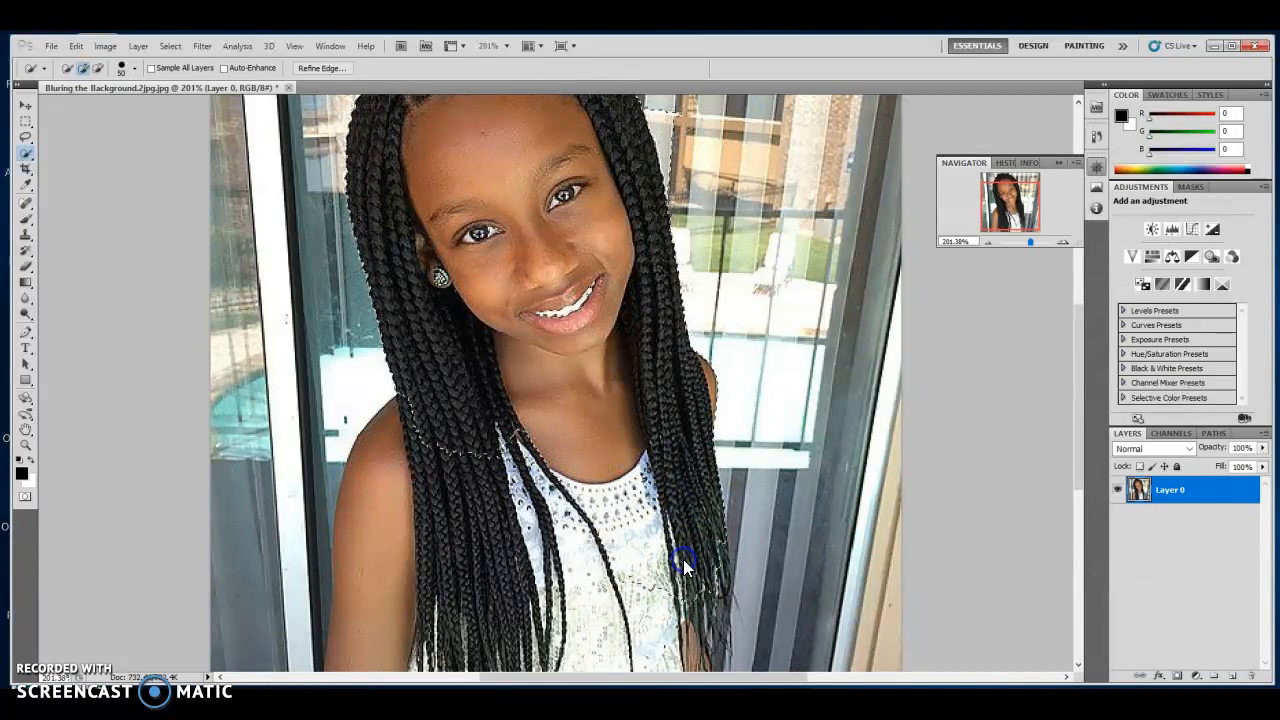
{"action": "scroll", "coordinate": [685, 566], "scroll_direction": "down", "scroll_amount": 3}
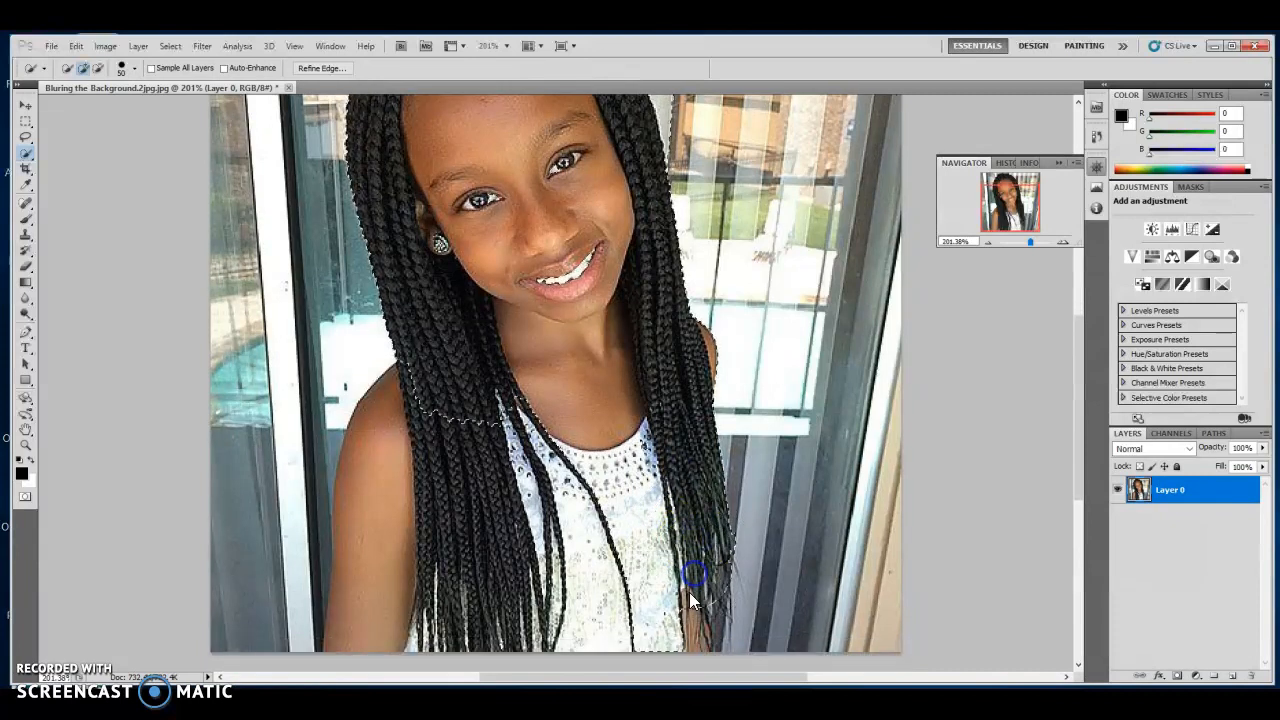
{"action": "mouse_move", "coordinate": [697, 585]}
{"action": "left_mouse_down"}
{"action": "mouse_move", "coordinate": [597, 615]}
{"action": "mouse_move", "coordinate": [490, 621]}
{"action": "mouse_move", "coordinate": [485, 608]}
{"action": "mouse_move", "coordinate": [427, 608]}
{"action": "mouse_move", "coordinate": [392, 620]}
{"action": "mouse_move", "coordinate": [385, 600]}
{"action": "mouse_move", "coordinate": [364, 621]}
{"action": "mouse_move", "coordinate": [395, 441]}
{"action": "mouse_move", "coordinate": [444, 477]}
{"action": "left_mouse_up"}
{"action": "key", "text": "bracketright"}
{"action": "key", "text": "bracketright"}
{"action": "key", "text": "bracketright"}
{"action": "key", "text": "bracketright"}
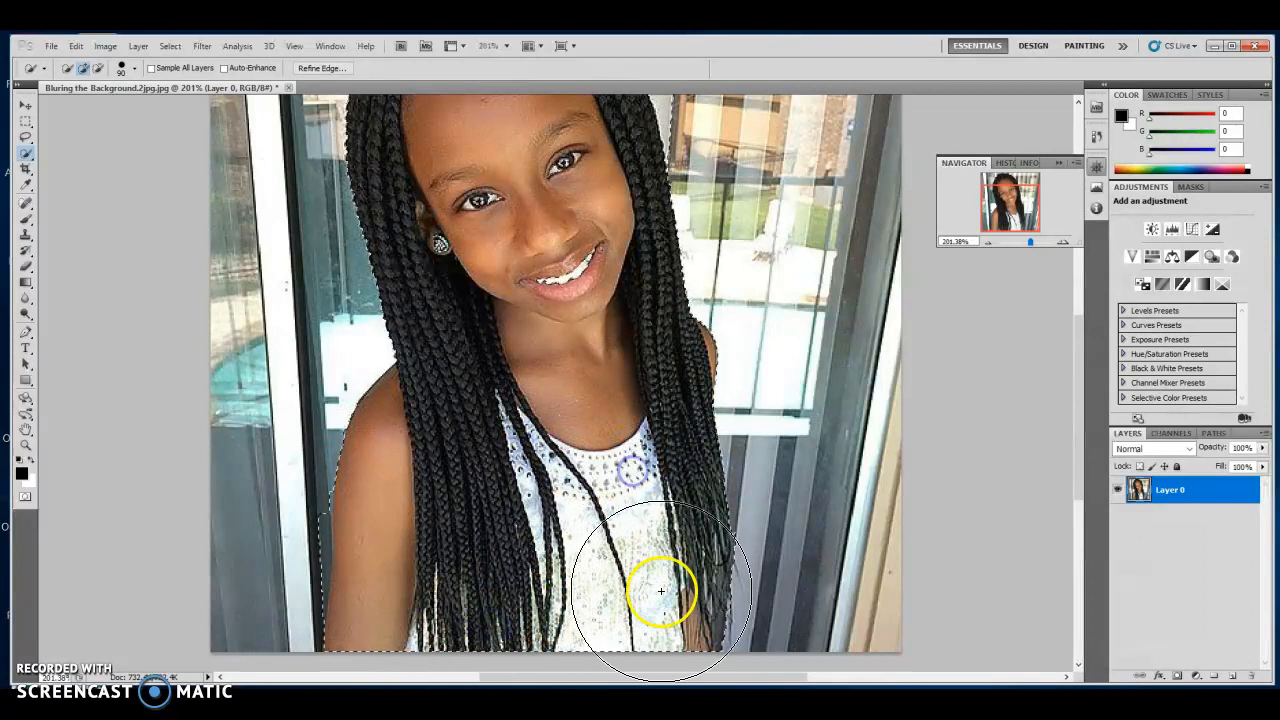
{"action": "scroll", "coordinate": [608, 370], "scroll_direction": "up", "scroll_amount": 1}
{"action": "scroll", "coordinate": [608, 370], "scroll_direction": "up", "scroll_amount": 2}
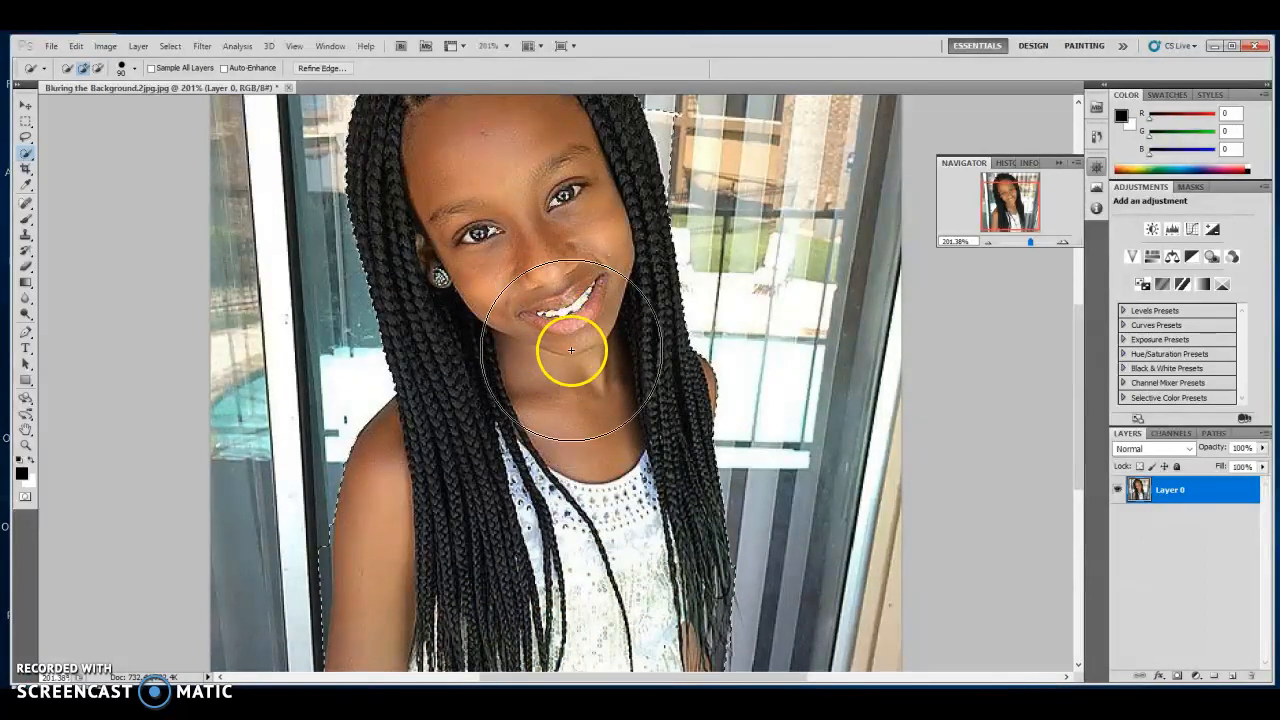
{"action": "left_click", "coordinate": [520, 229]}
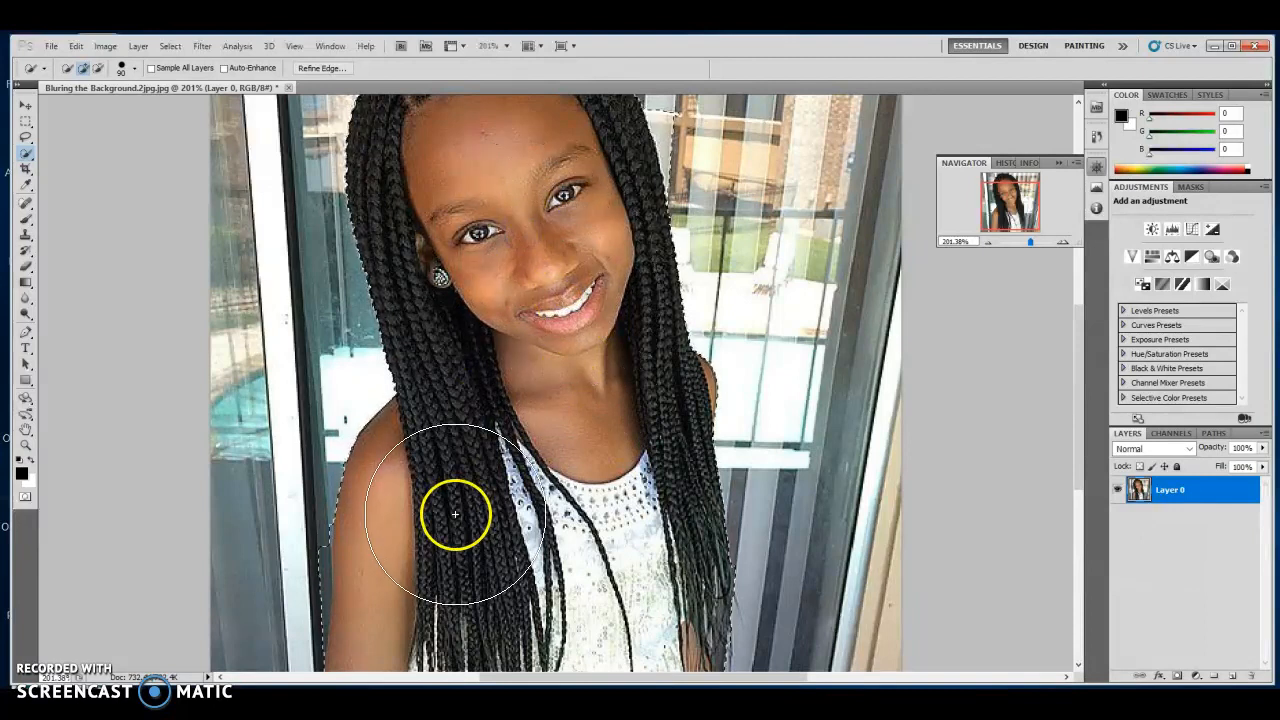
{"action": "scroll", "coordinate": [457, 510], "scroll_direction": "up", "scroll_amount": 5}
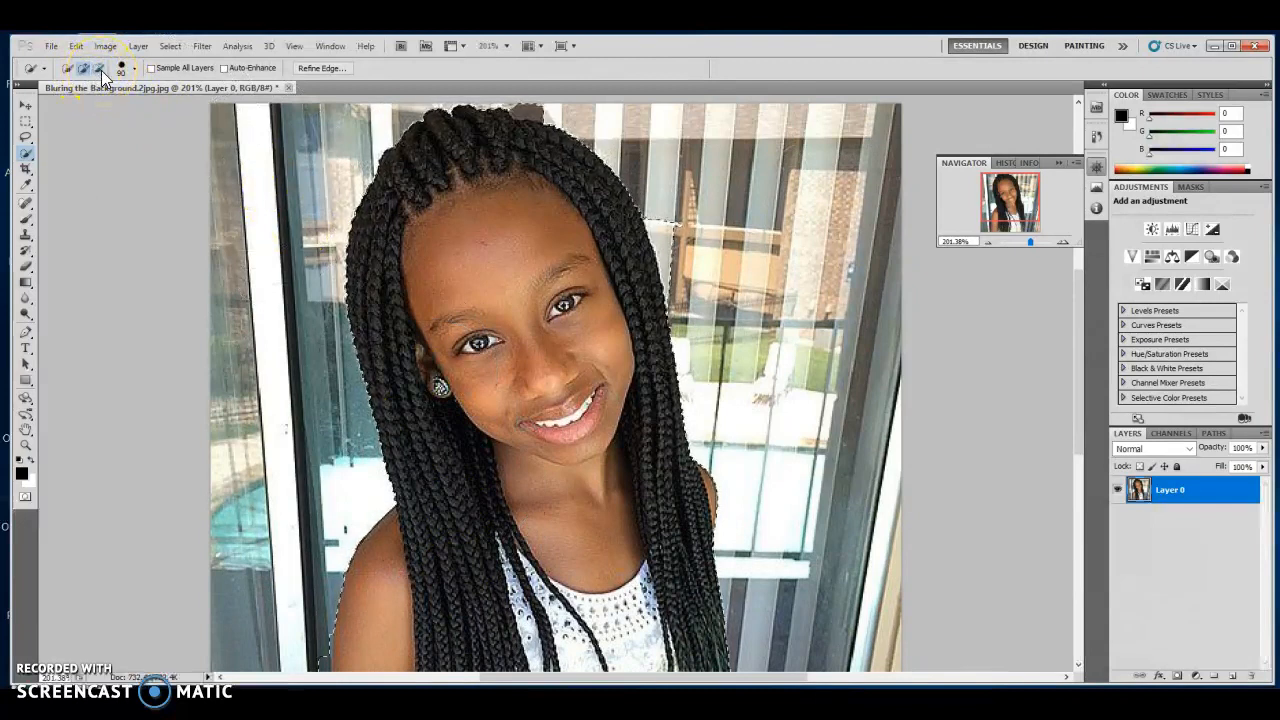
Subtract the window background above the head, then add back the top of the hair with a 40 brush.
{"action": "left_click", "coordinate": [102, 72]}
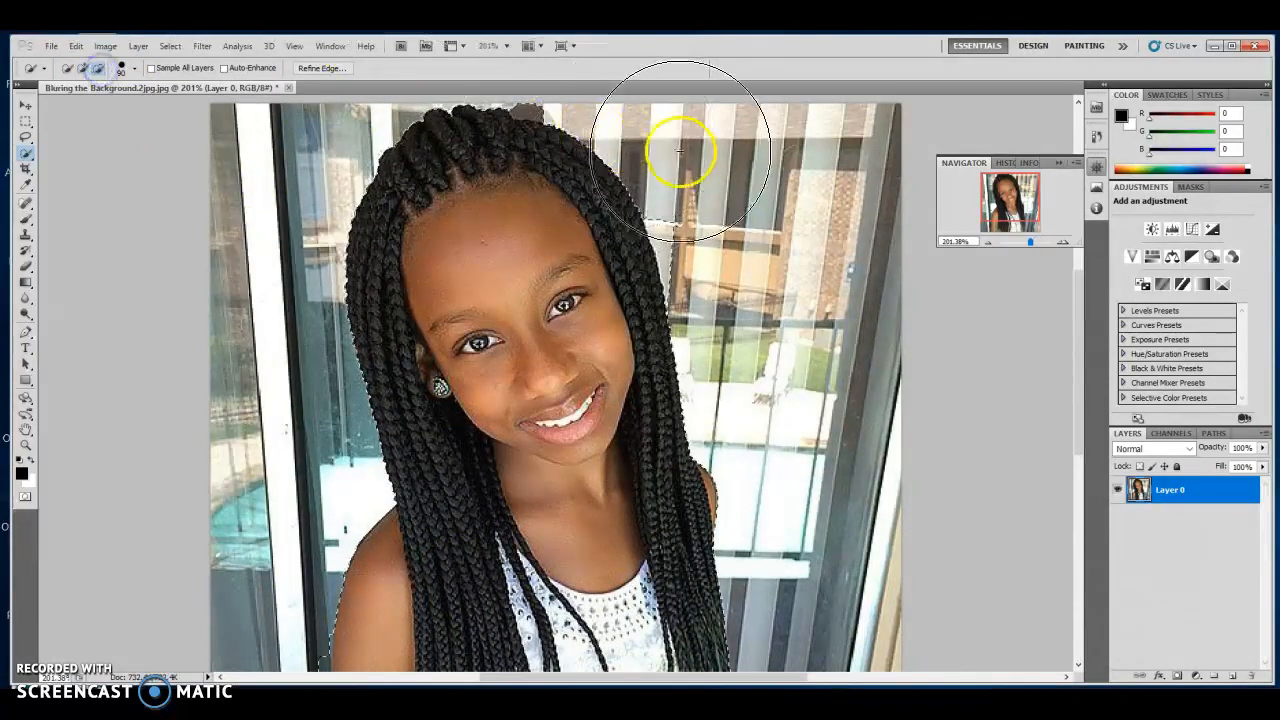
{"action": "left_click", "coordinate": [711, 215]}
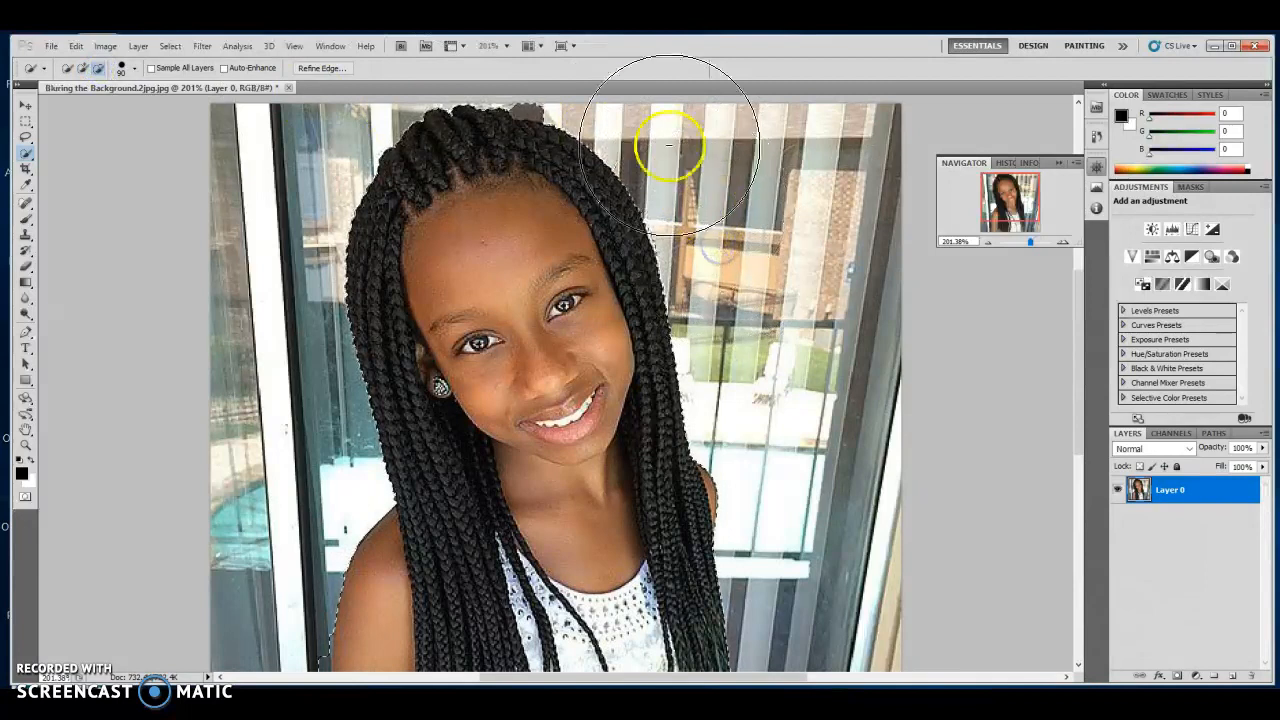
{"action": "key", "text": "bracketleft"}
{"action": "key", "text": "bracketleft"}
{"action": "key", "text": "bracketleft"}
{"action": "key", "text": "bracketleft"}
{"action": "key", "text": "bracketleft"}
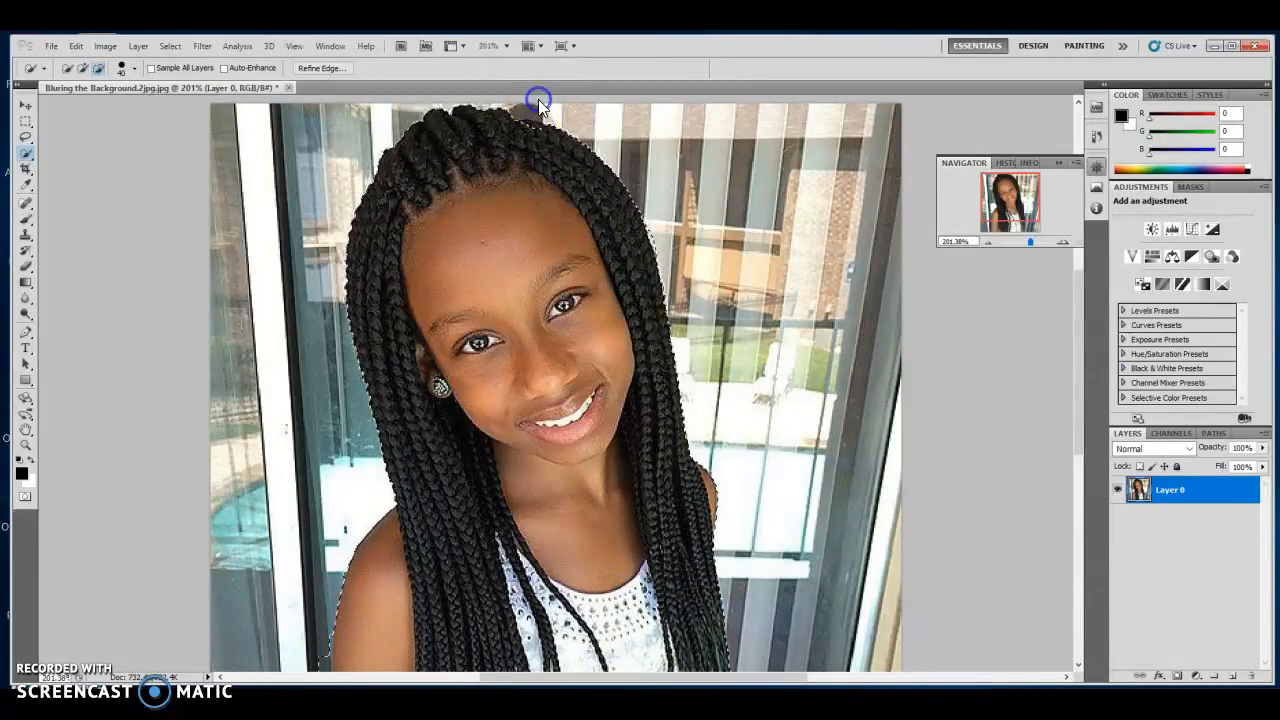
{"action": "left_click", "coordinate": [83, 68]}
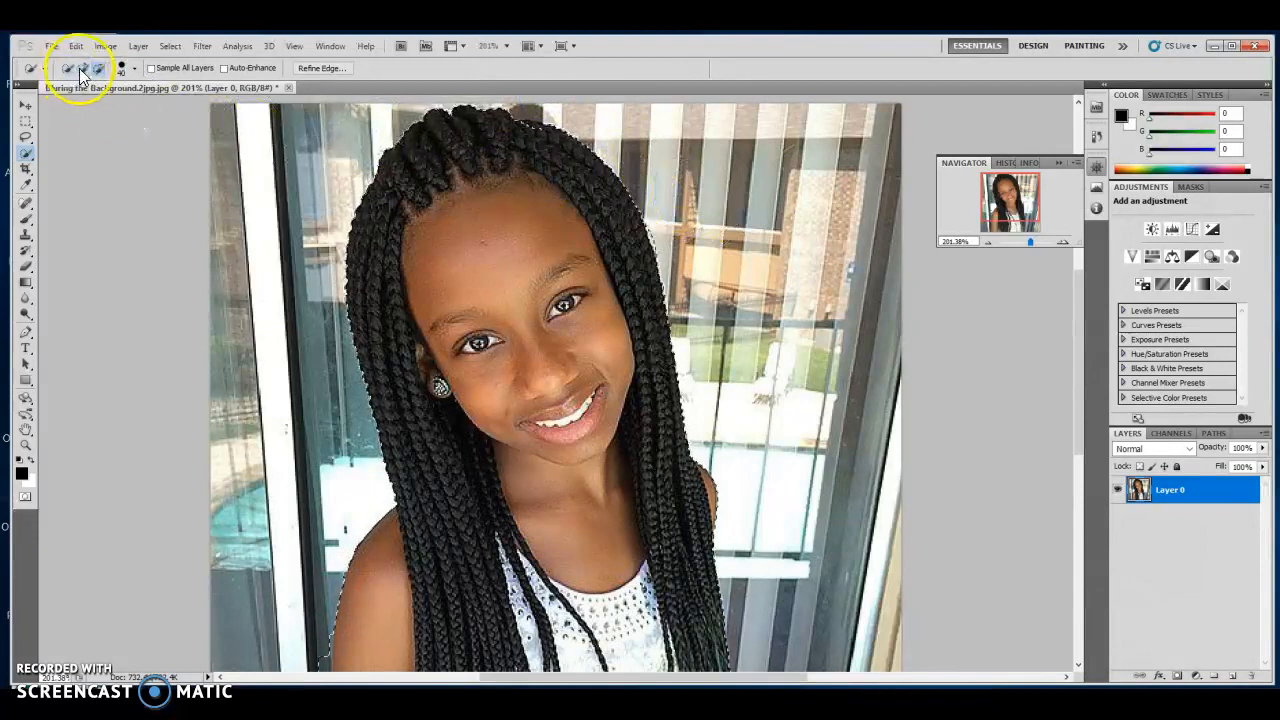
{"action": "mouse_move", "coordinate": [464, 128]}
{"action": "left_mouse_down"}
{"action": "mouse_move", "coordinate": [529, 143]}
{"action": "mouse_move", "coordinate": [530, 155]}
{"action": "left_mouse_up"}
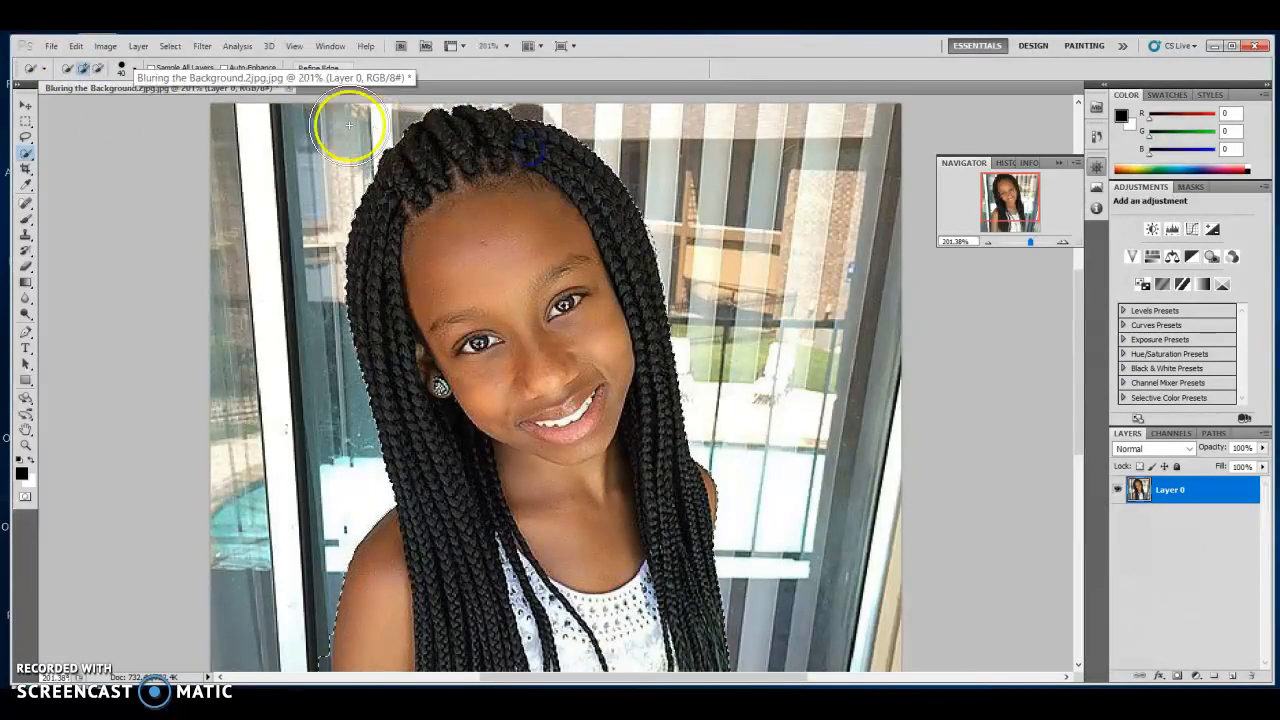
Remove the background beside the left arm from the selection.
{"action": "left_click", "coordinate": [98, 68]}
{"action": "scroll", "coordinate": [323, 366], "scroll_direction": "down", "scroll_amount": 2}
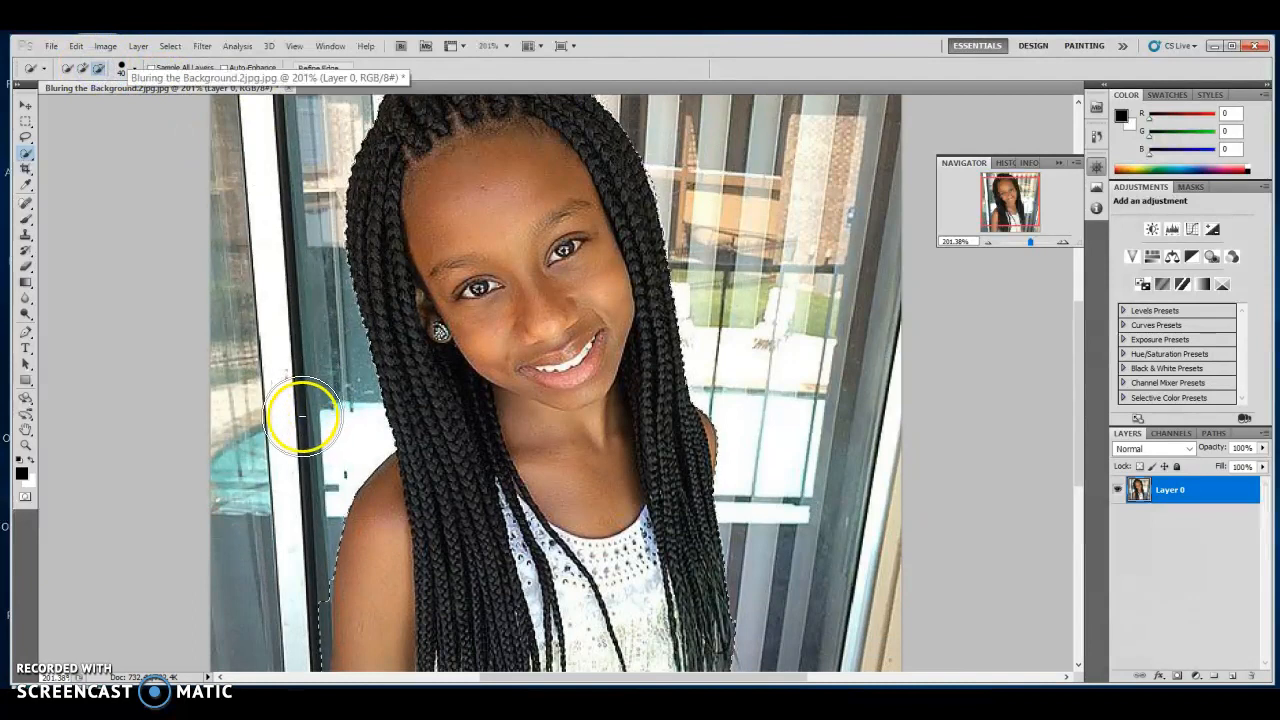
{"action": "scroll", "coordinate": [302, 417], "scroll_direction": "down", "scroll_amount": 2}
{"action": "left_click", "coordinate": [300, 562]}
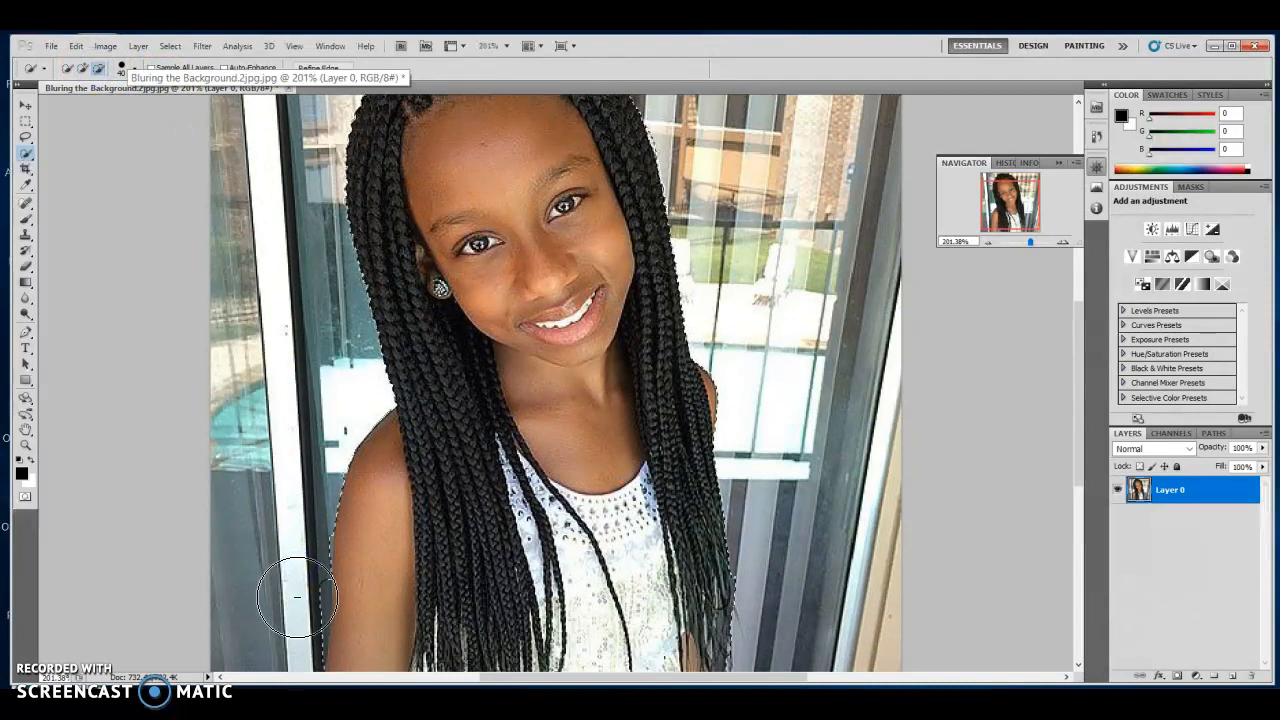
{"action": "mouse_move", "coordinate": [304, 544]}
{"action": "left_mouse_down"}
{"action": "mouse_move", "coordinate": [313, 537]}
{"action": "mouse_move", "coordinate": [303, 541]}
{"action": "left_mouse_up"}
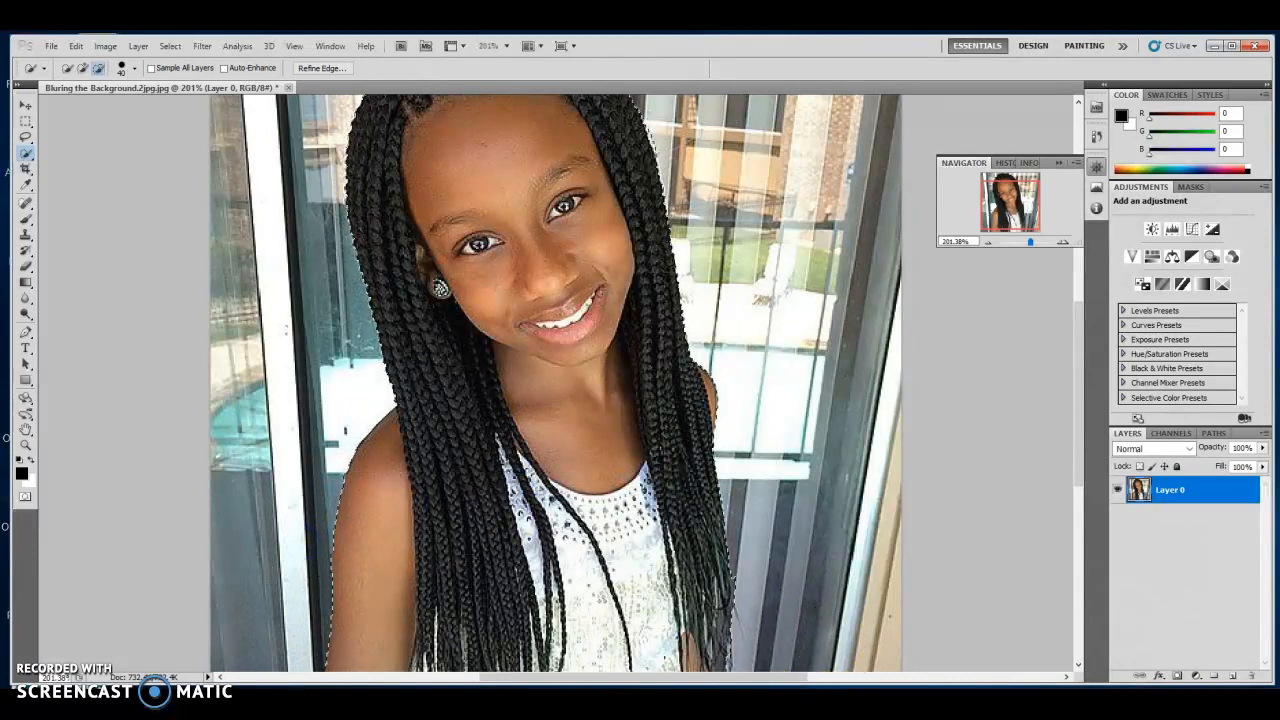
{"action": "scroll", "coordinate": [725, 544], "scroll_direction": "up", "scroll_amount": 1}
{"action": "scroll", "coordinate": [720, 541], "scroll_direction": "up", "scroll_amount": 5}
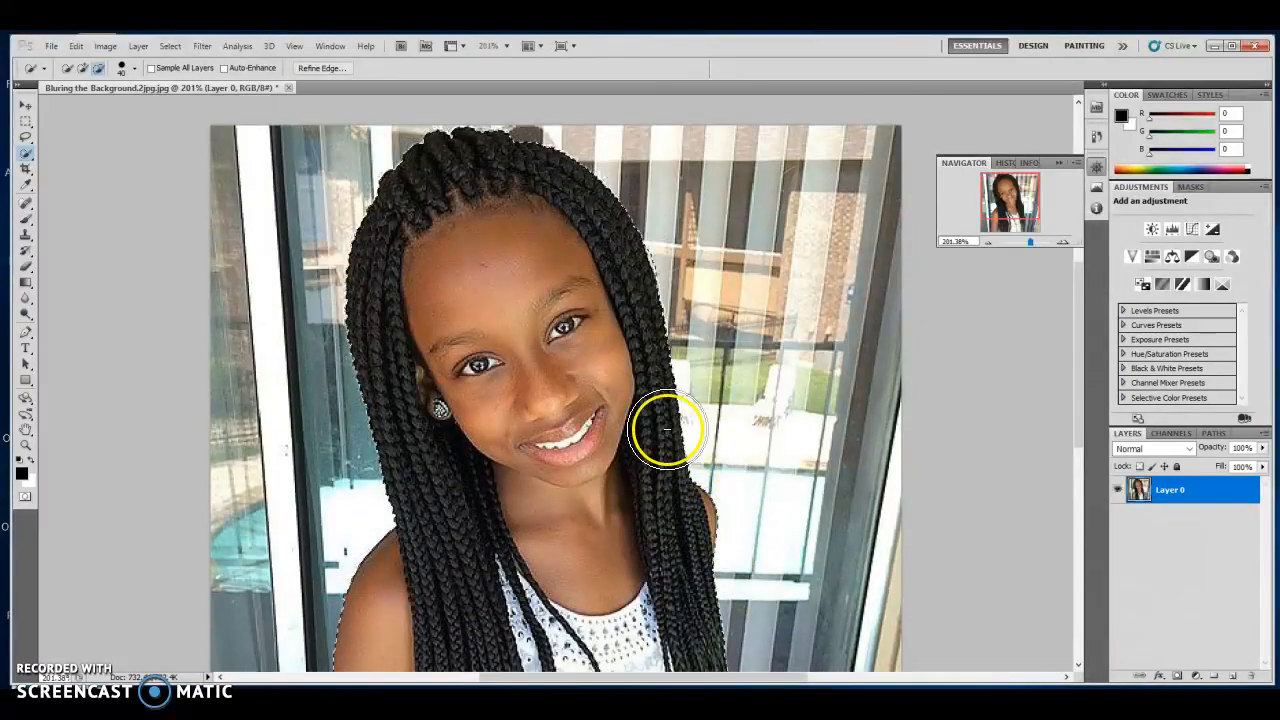
Feather the girl's selection by 4 px with Refine Edge.
{"action": "left_click", "coordinate": [170, 46]}
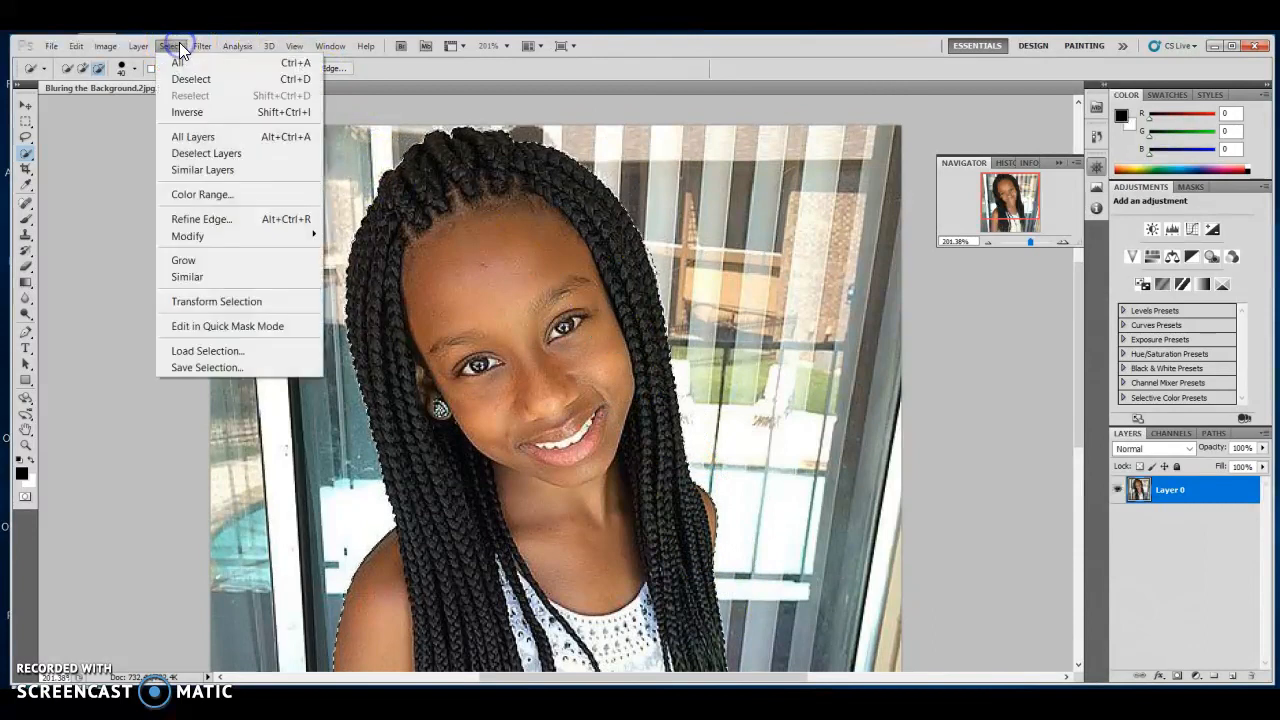
{"action": "left_click", "coordinate": [233, 226]}
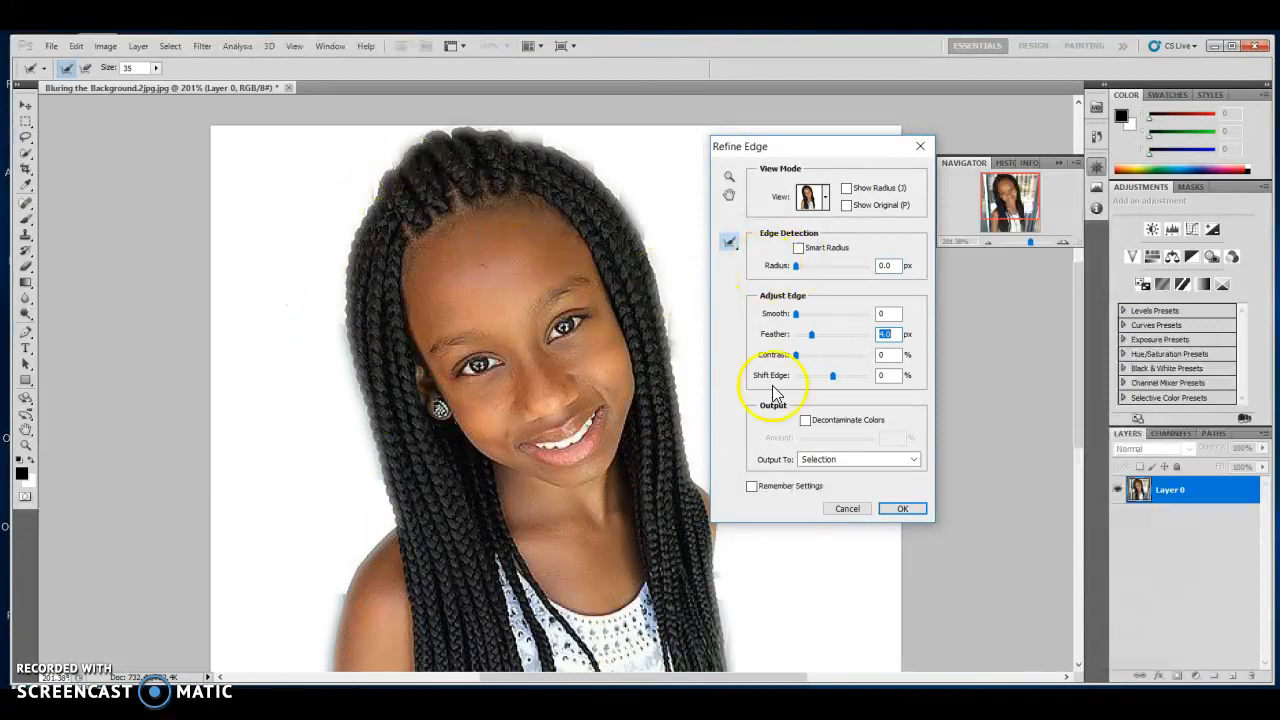
{"action": "left_click", "coordinate": [903, 510]}
{"action": "left_click", "coordinate": [76, 46]}
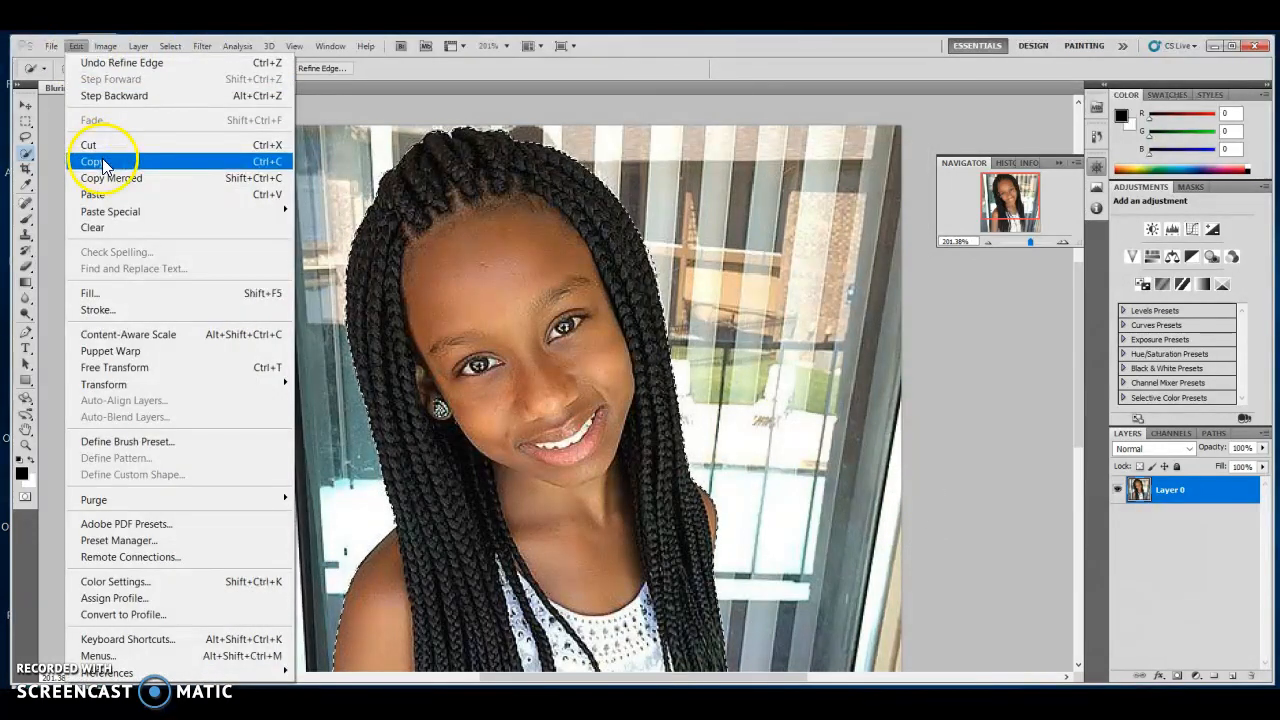
Copy the feathered girl selection, add a new Layer 1, and paste the girl into it.
{"action": "left_click", "coordinate": [103, 160]}
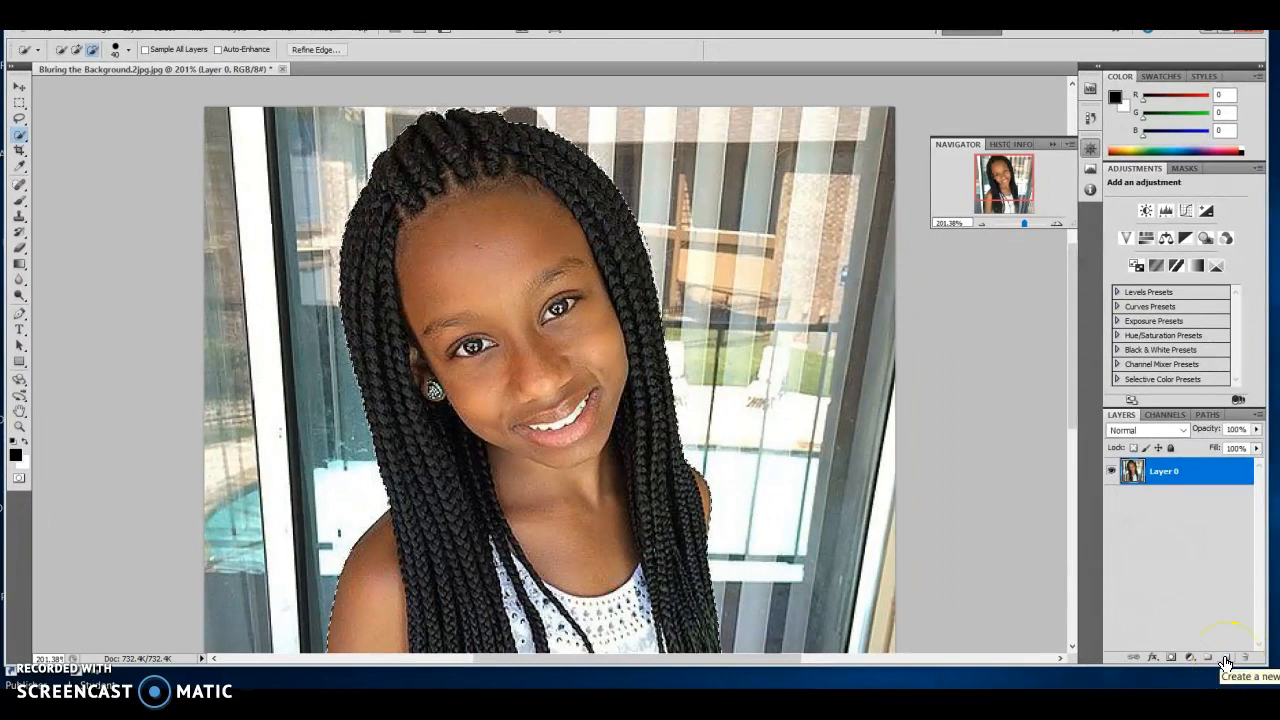
{"action": "left_click", "coordinate": [1226, 660]}
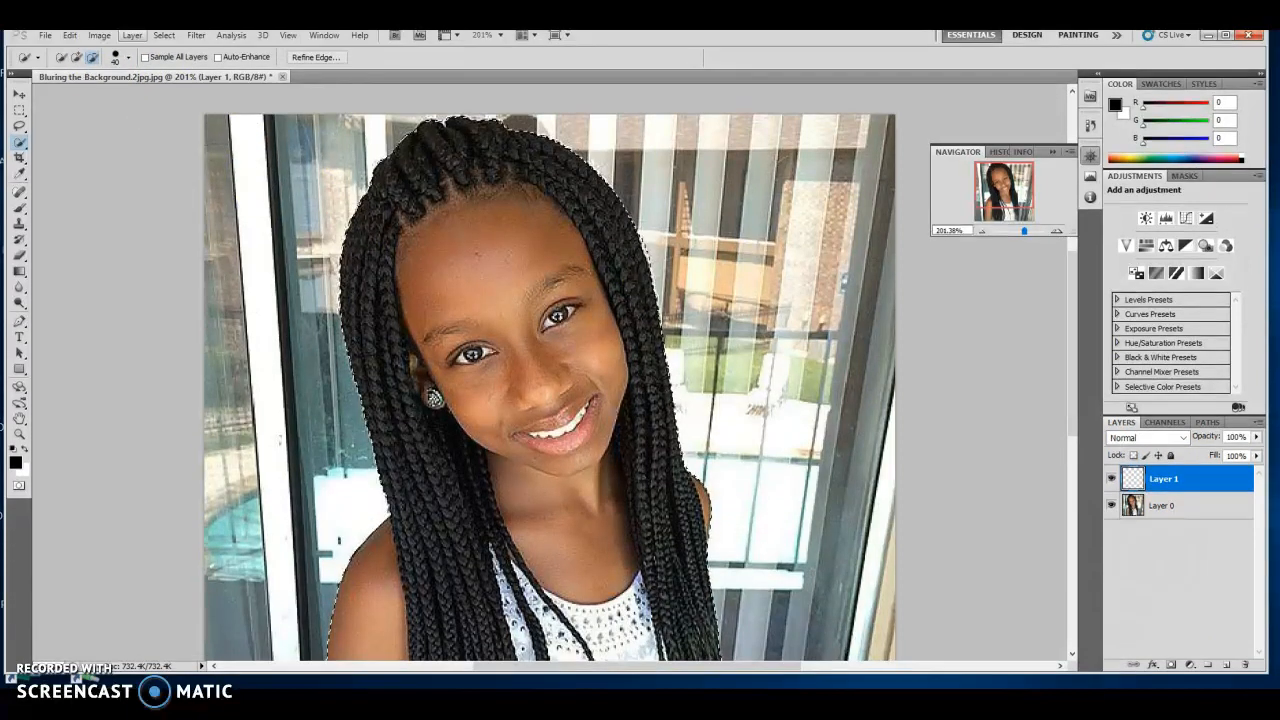
{"action": "left_click", "coordinate": [70, 36]}
{"action": "left_click", "coordinate": [40, 37]}
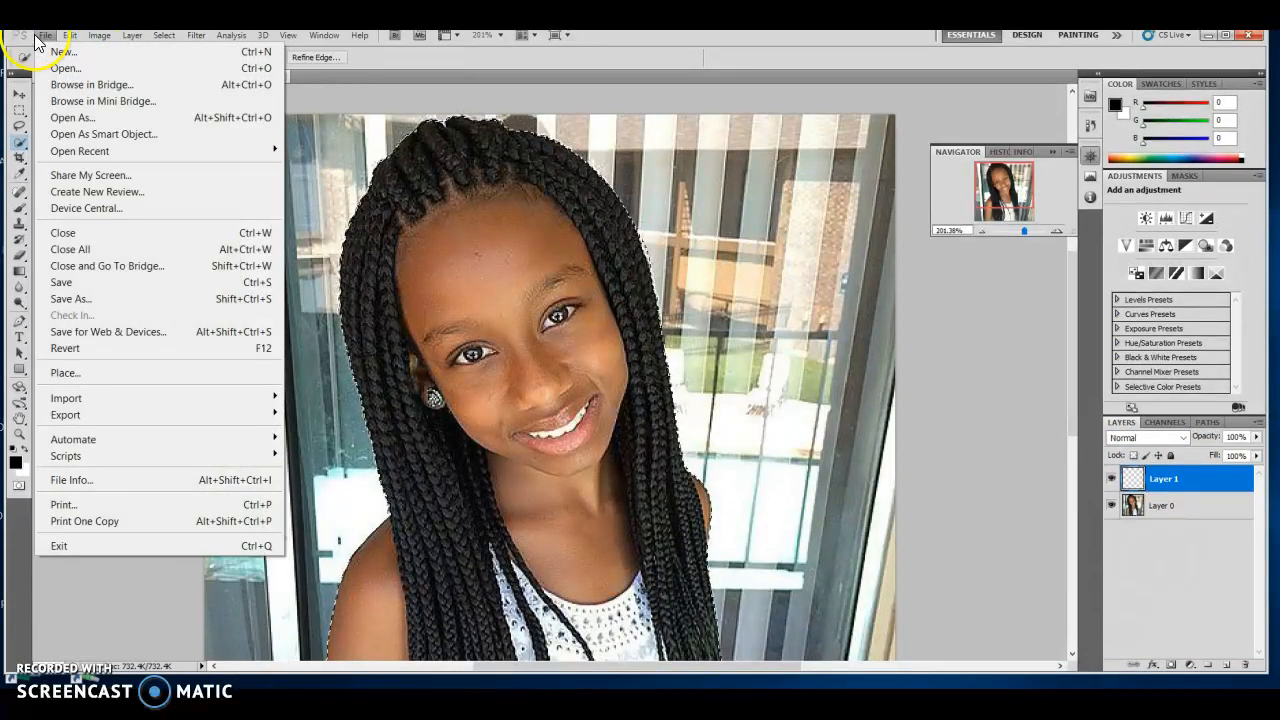
{"action": "mouse_move", "coordinate": [69, 42]}
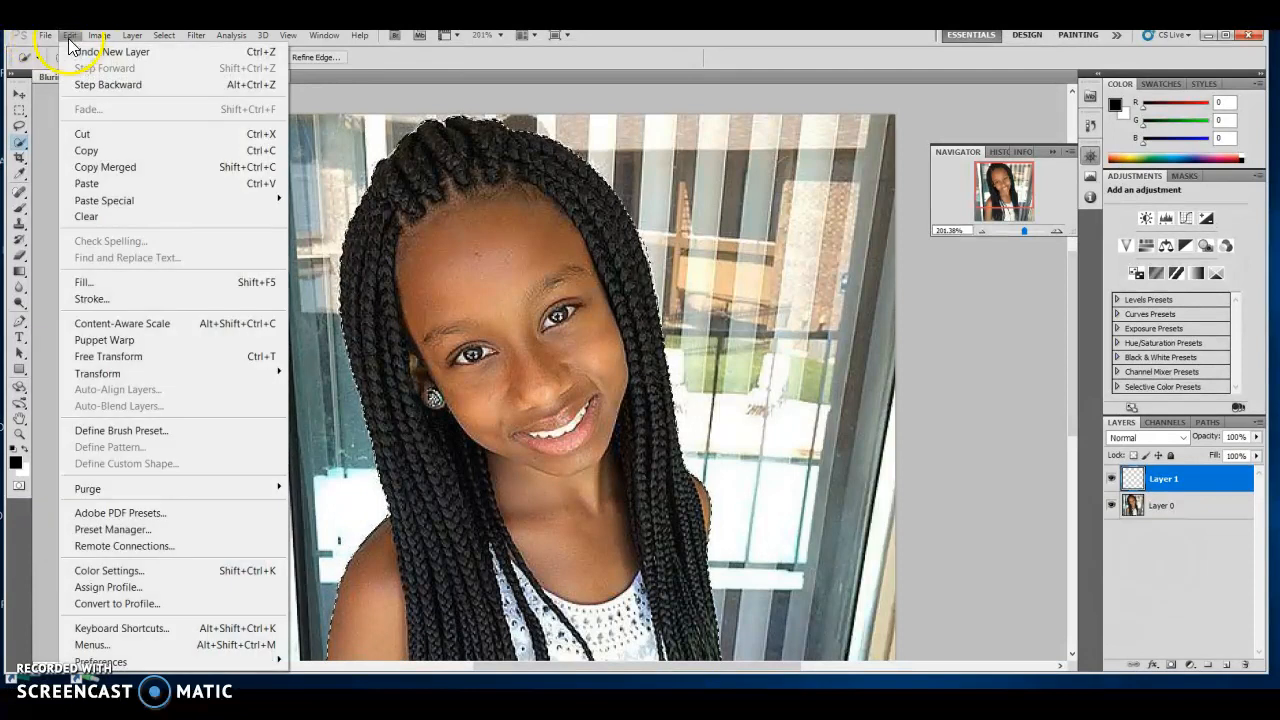
{"action": "left_click", "coordinate": [92, 184]}
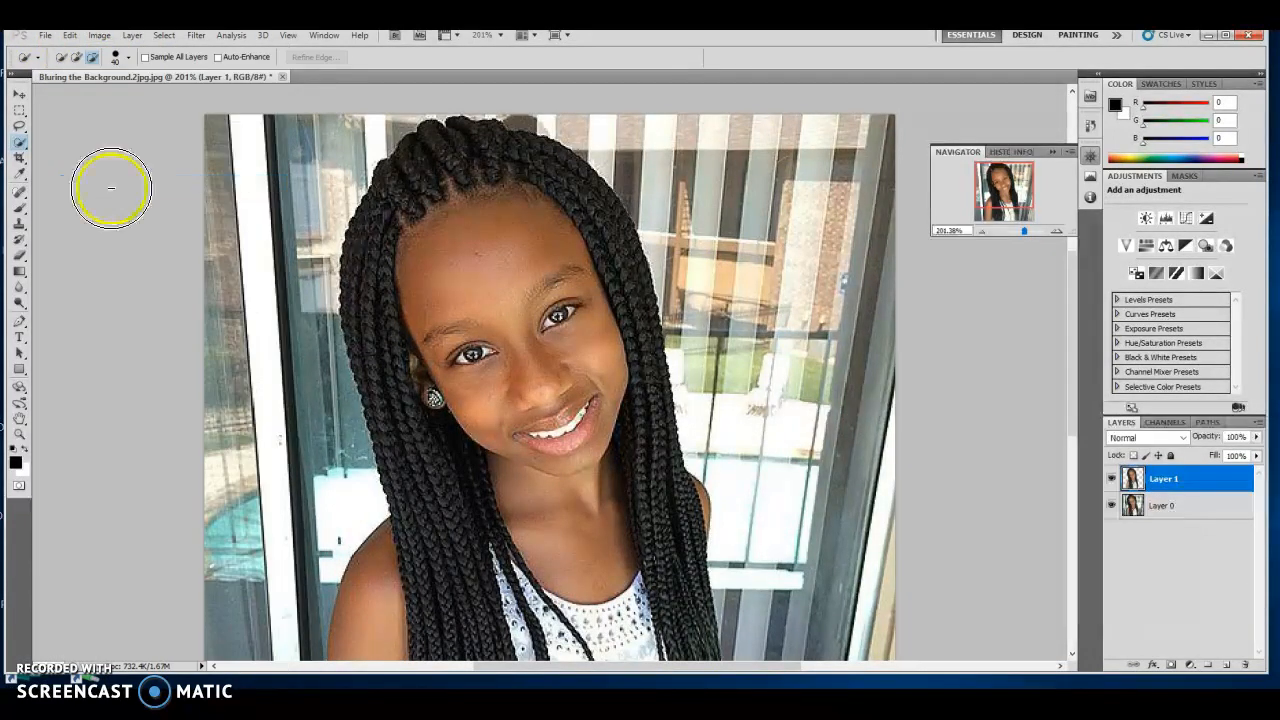
Zoom out to 100%, toggle Layer 0 and Layer 1 visibility to check the cut-out, then select Layer 0.
{"action": "left_click", "coordinate": [982, 230]}
{"action": "left_click", "coordinate": [982, 230]}
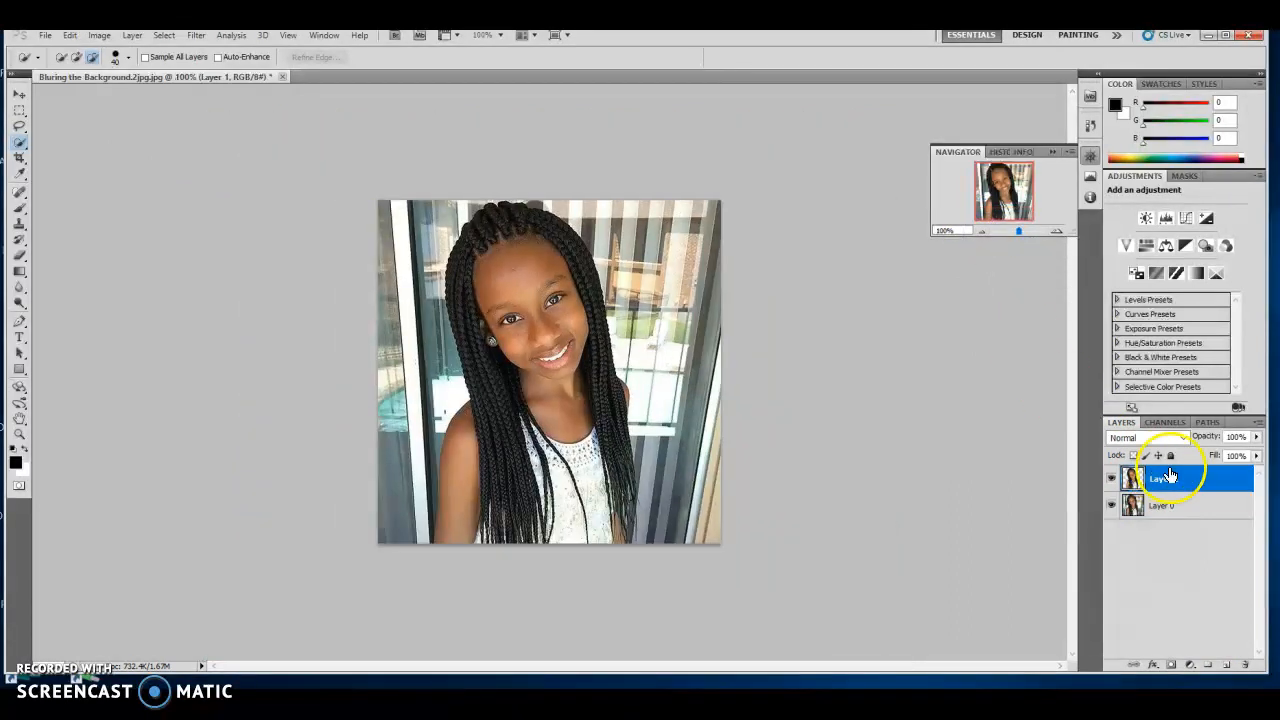
{"action": "left_click", "coordinate": [1111, 480]}
{"action": "left_click", "coordinate": [1113, 502]}
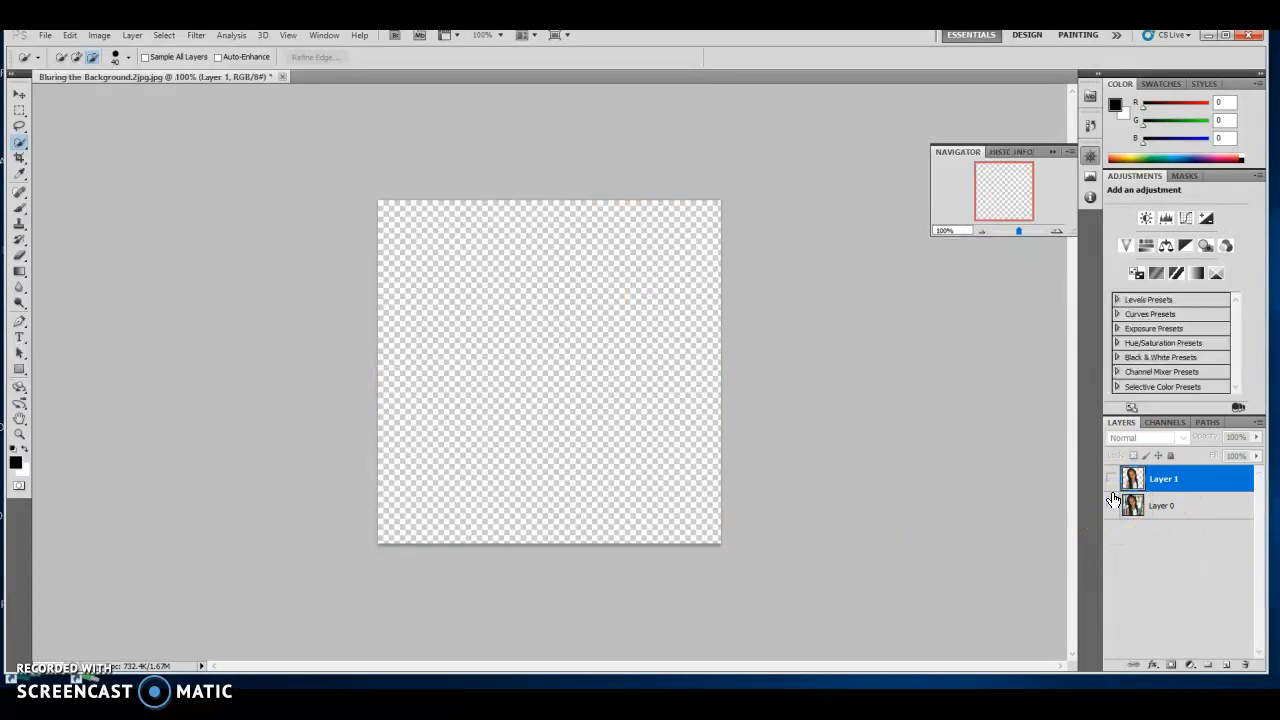
{"action": "left_click", "coordinate": [1111, 479]}
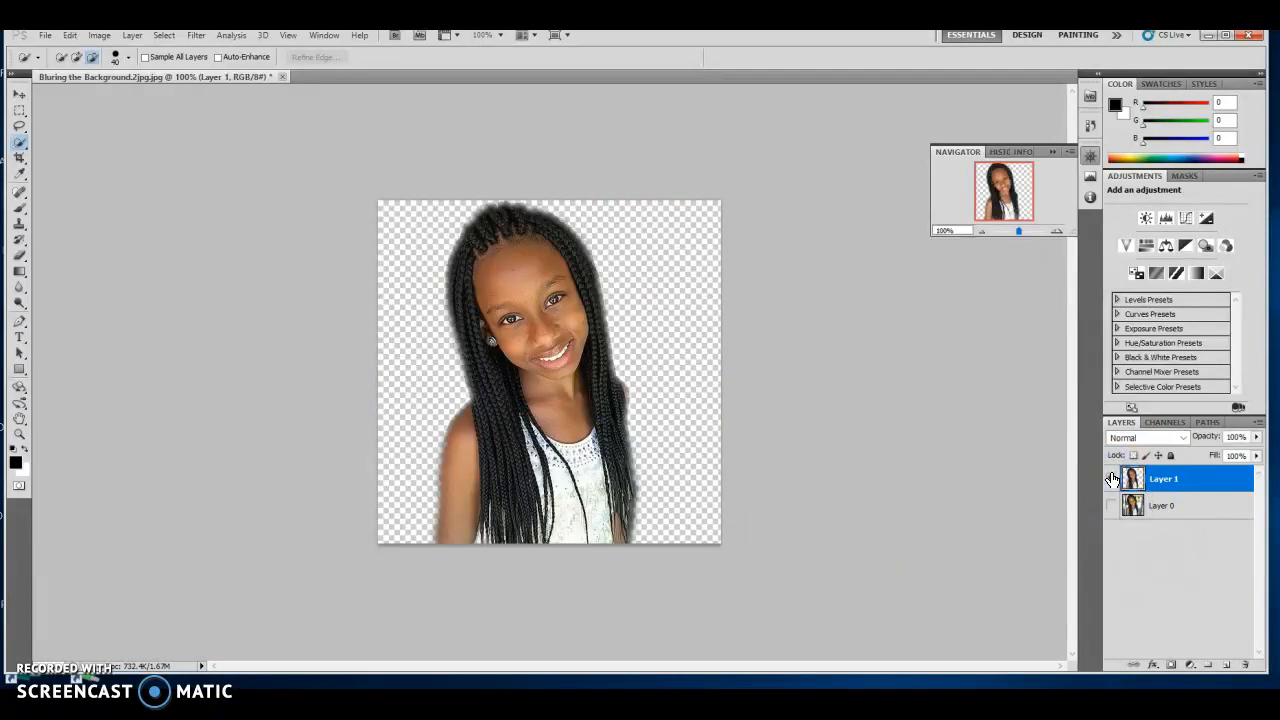
{"action": "left_click", "coordinate": [1111, 479]}
{"action": "left_click", "coordinate": [1113, 505]}
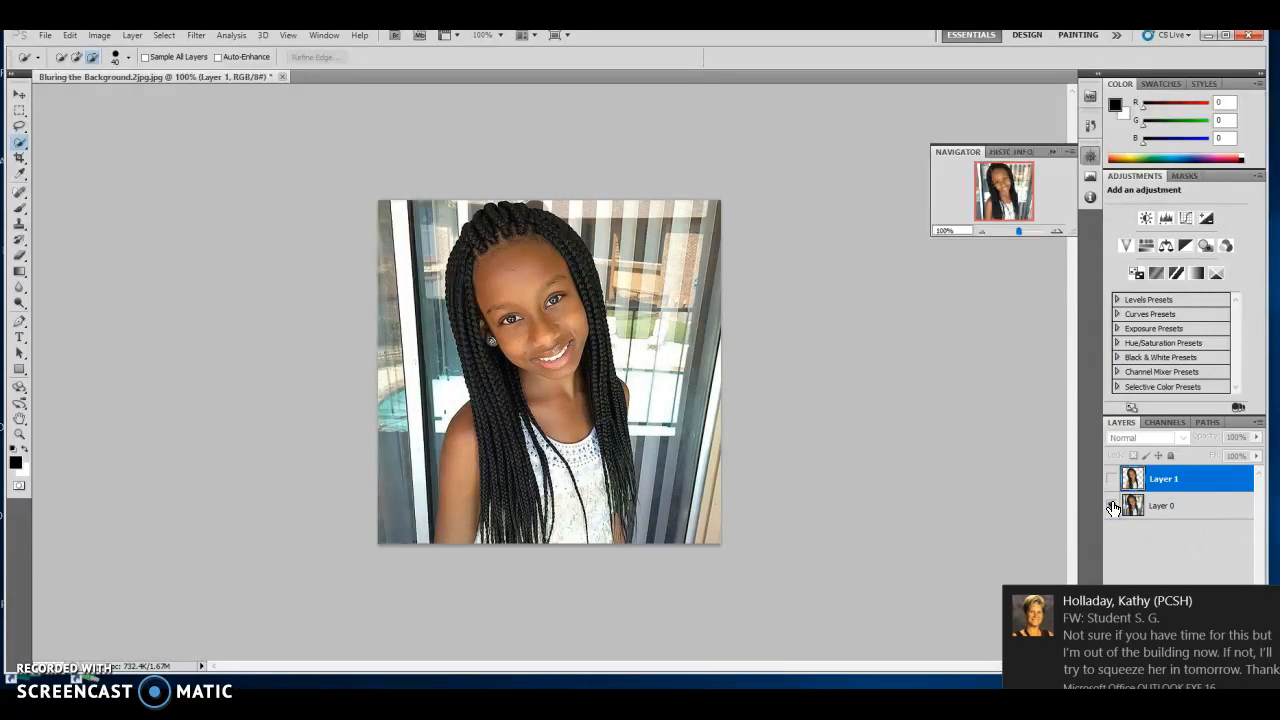
{"action": "left_click", "coordinate": [1111, 479]}
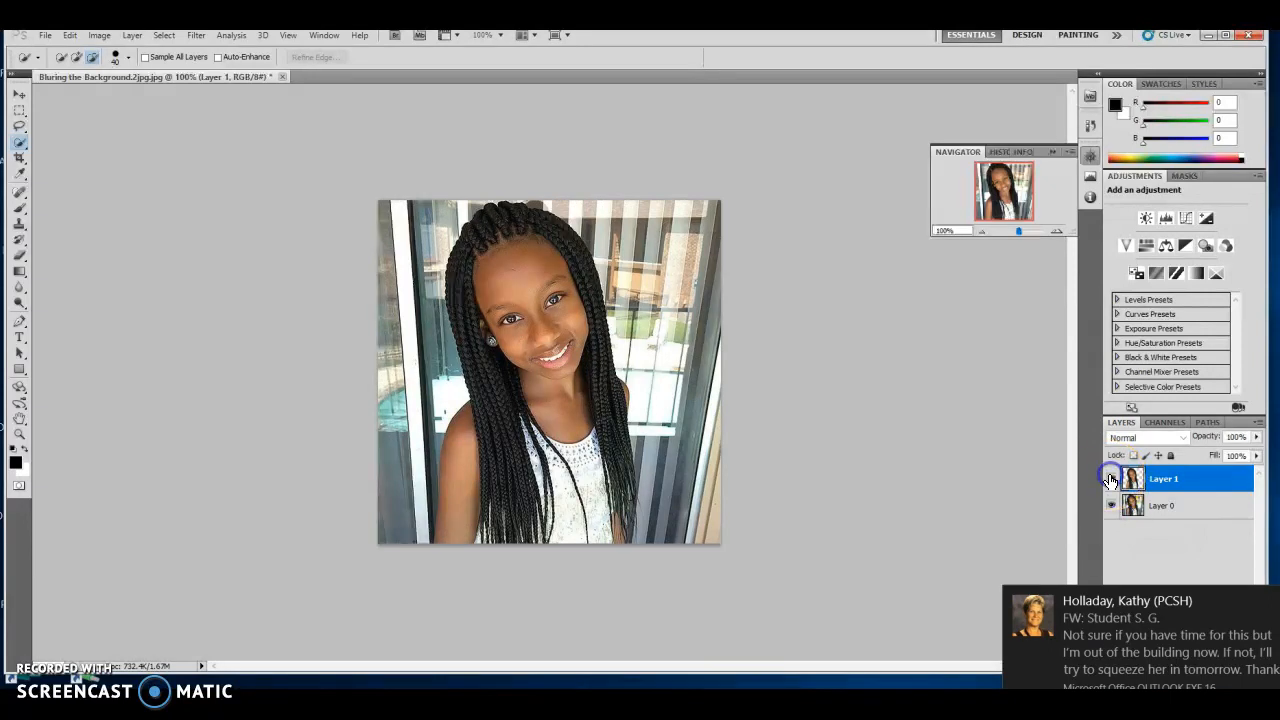
{"action": "left_click", "coordinate": [1190, 510]}
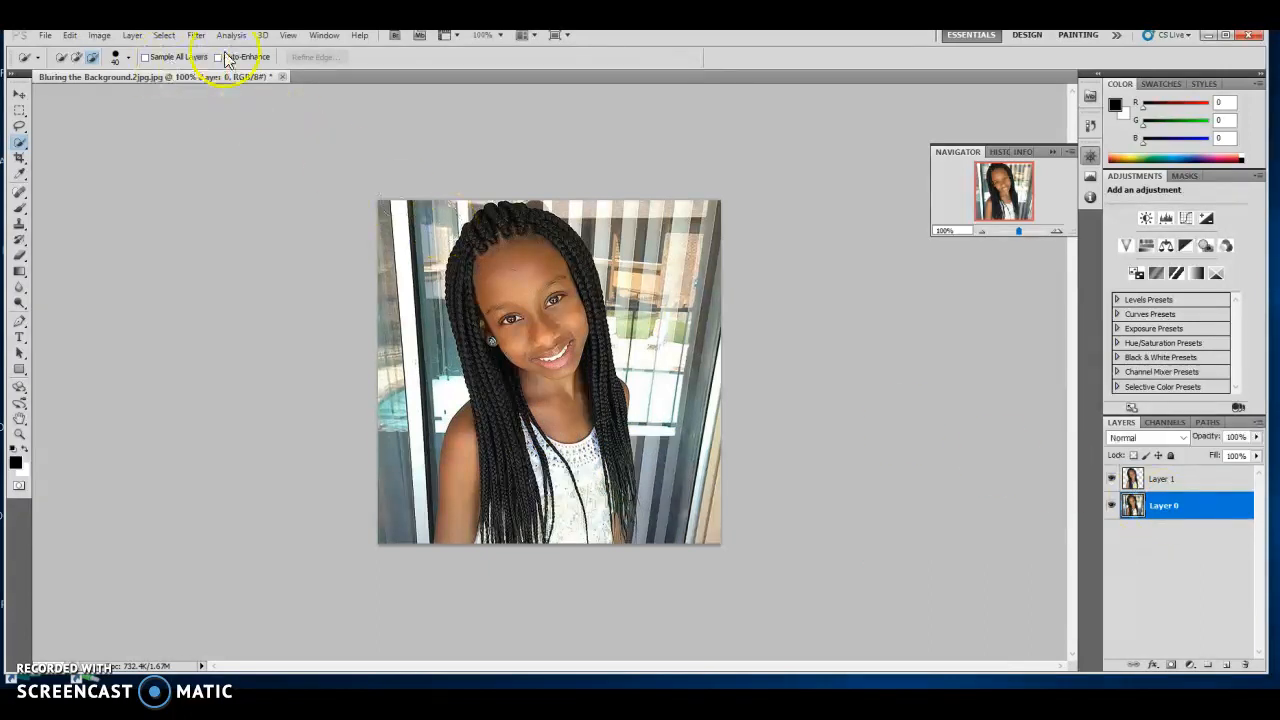
Apply a Gaussian Blur with a radius of about 7 px to Layer 0.
{"action": "left_click", "coordinate": [200, 35]}
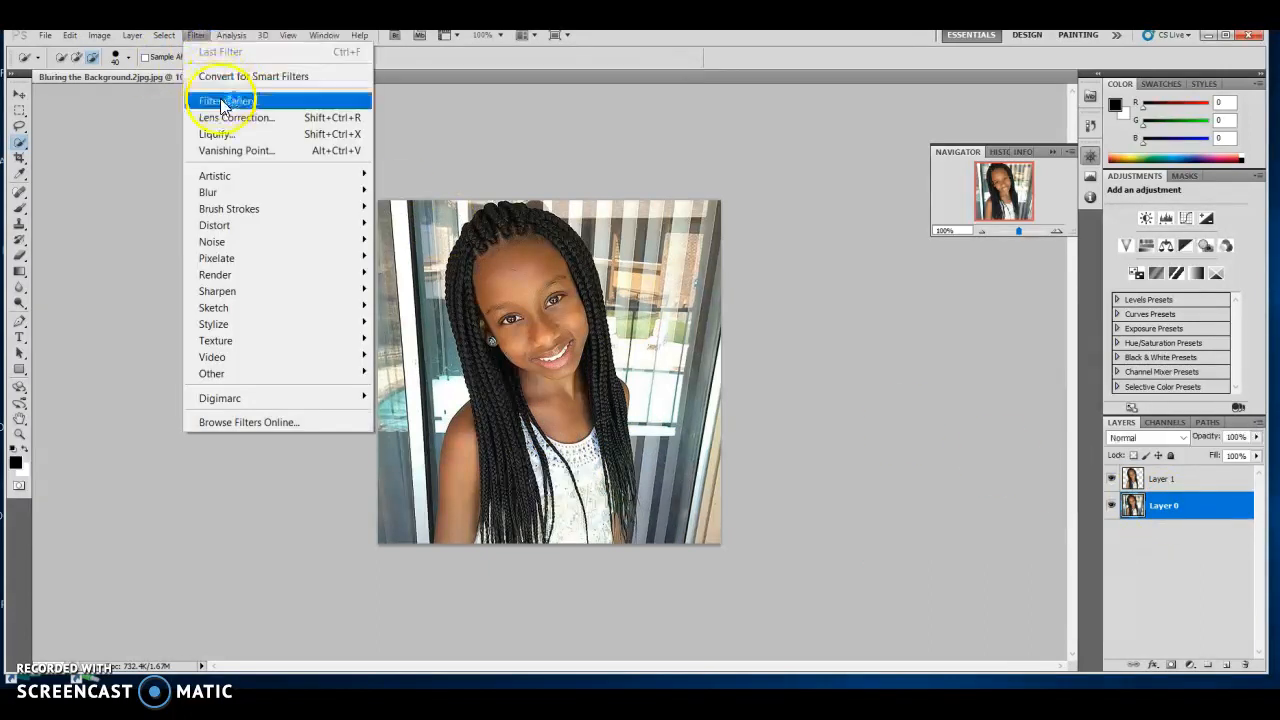
{"action": "mouse_move", "coordinate": [245, 190]}
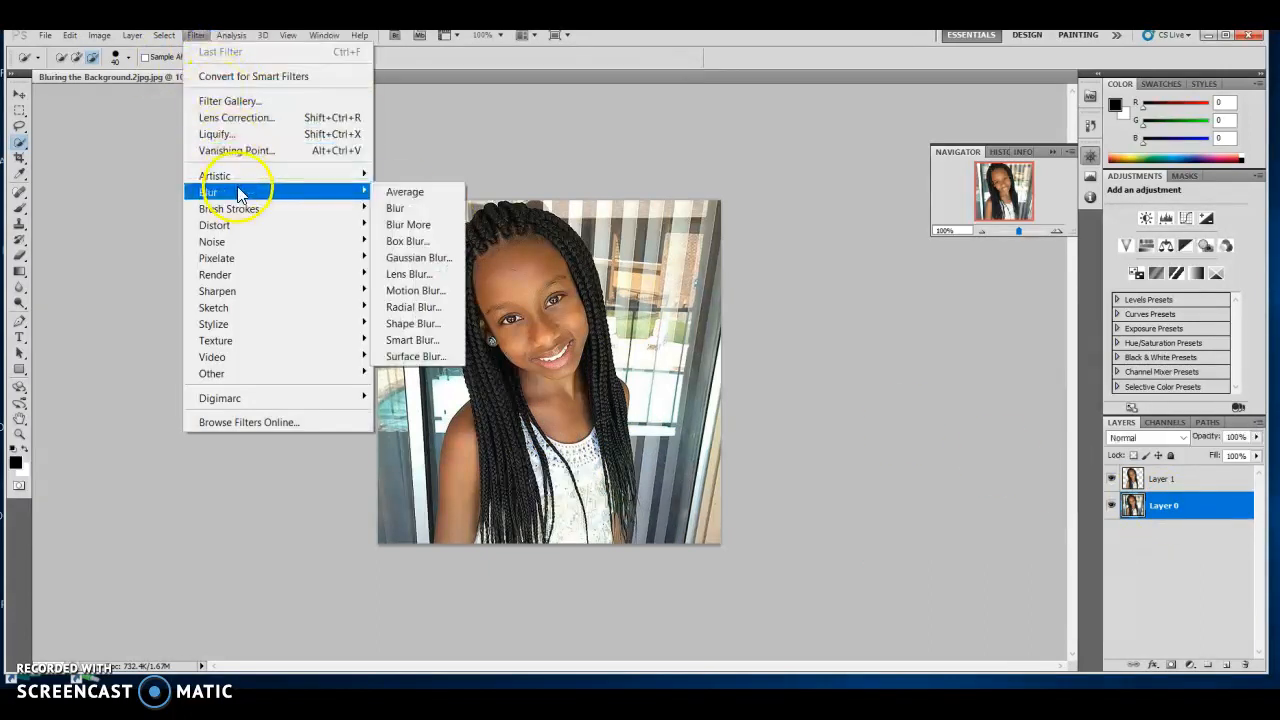
{"action": "left_click", "coordinate": [408, 258]}
{"action": "left_click_drag", "start_coordinate": [629, 186], "coordinate": [861, 251]}
{"action": "mouse_move", "coordinate": [786, 457]}
{"action": "left_mouse_down"}
{"action": "mouse_move", "coordinate": [886, 458]}
{"action": "mouse_move", "coordinate": [793, 455]}
{"action": "left_mouse_up"}
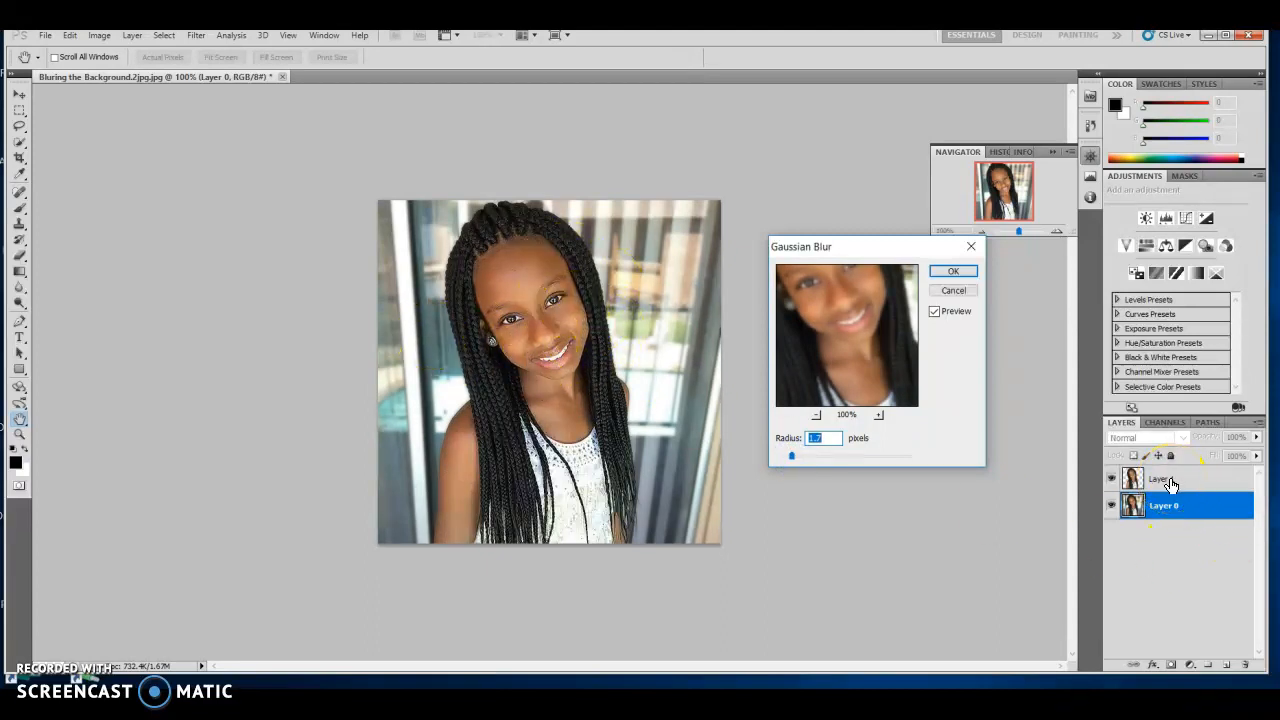
{"action": "left_click_drag", "start_coordinate": [792, 456], "coordinate": [890, 470]}
{"action": "left_click_drag", "start_coordinate": [887, 461], "coordinate": [794, 455]}
{"action": "left_click", "coordinate": [955, 273]}
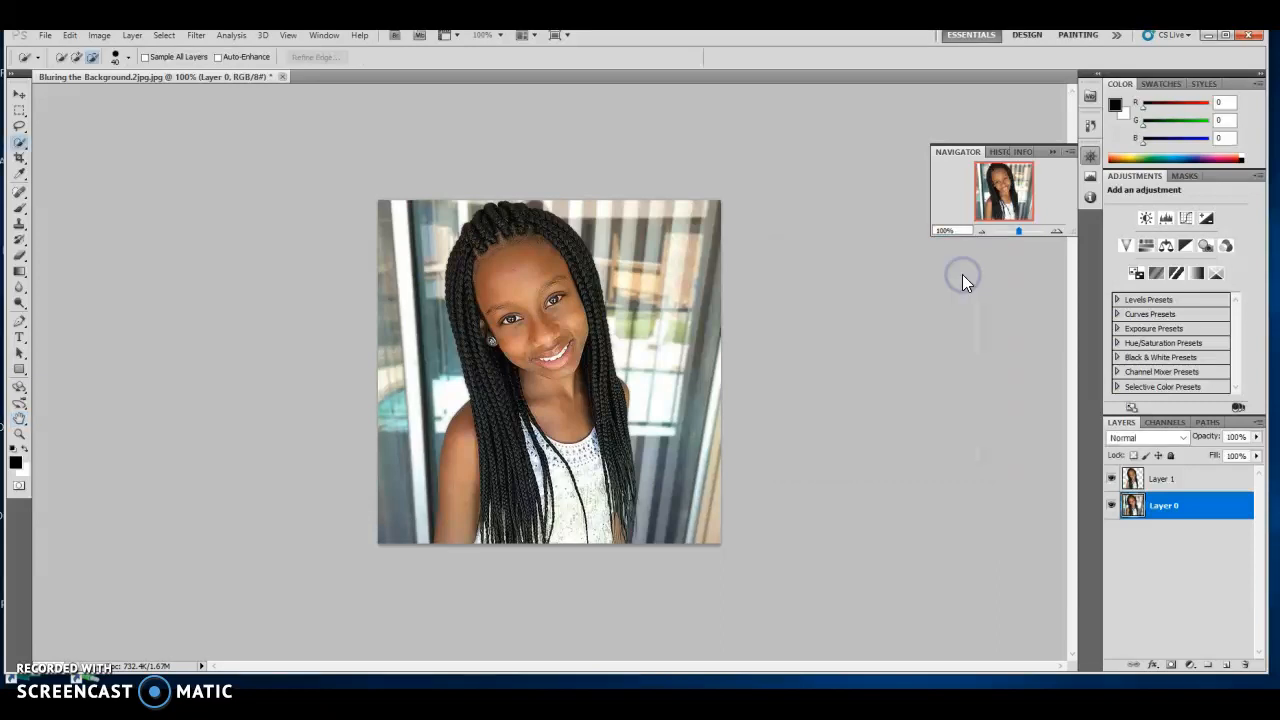
{"action": "left_click", "coordinate": [1111, 479]}
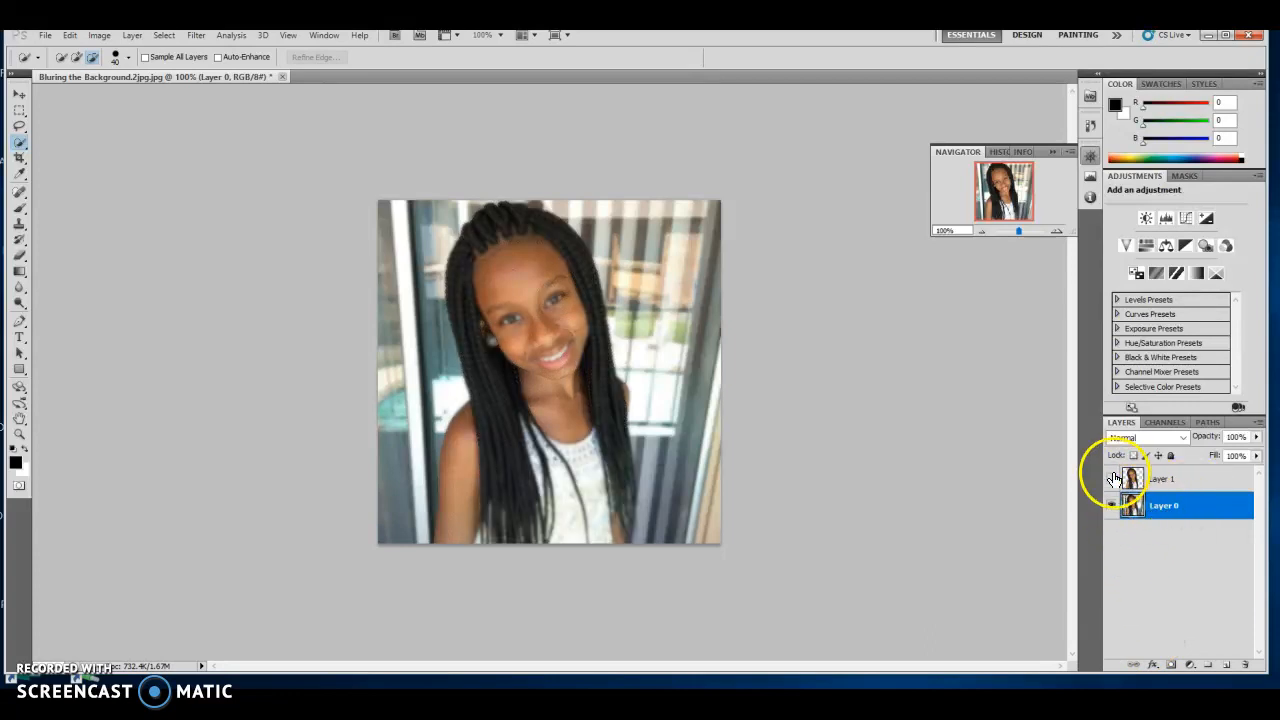
{"action": "left_click", "coordinate": [1111, 479]}
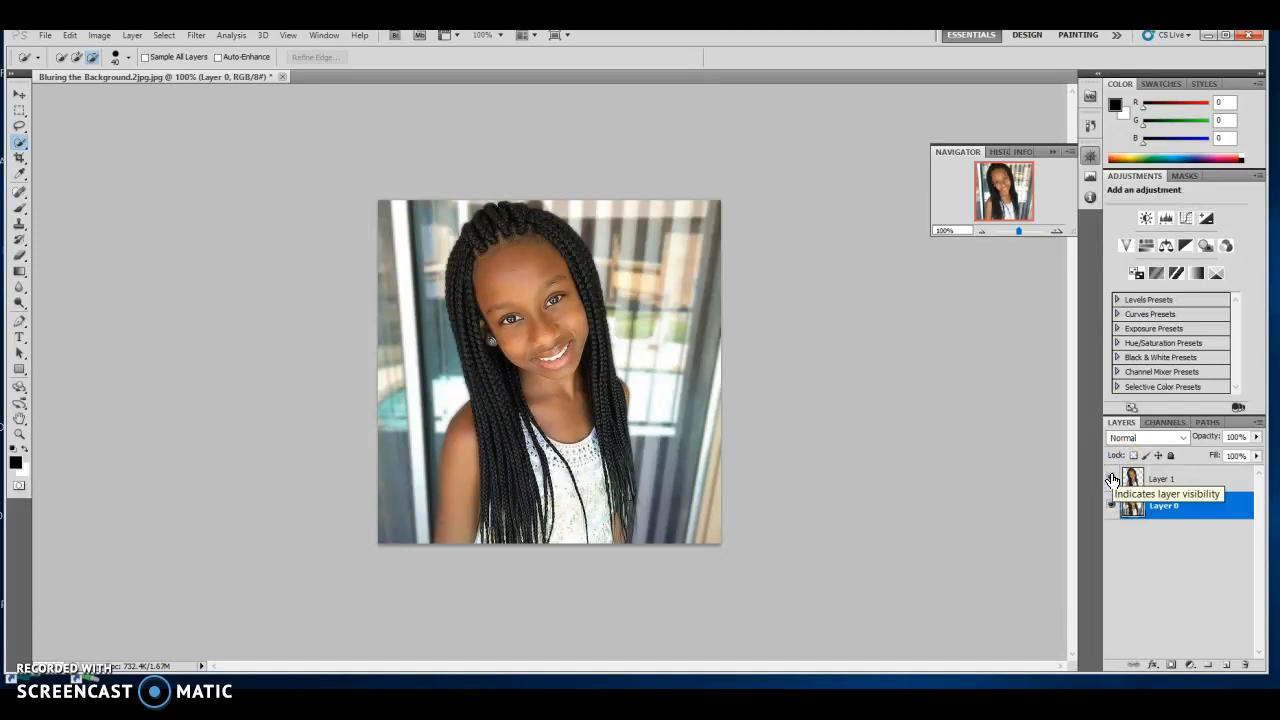